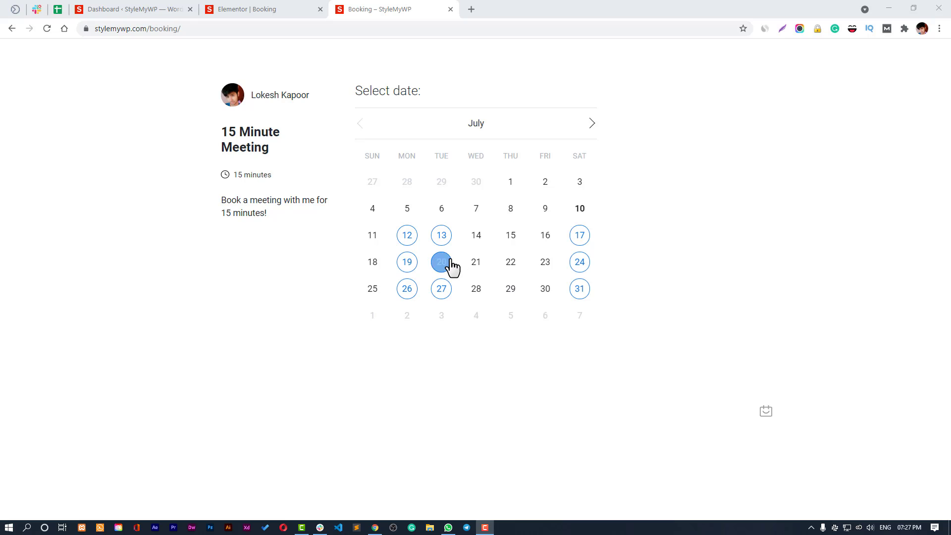
# Step: Choose July 17 at 12:00 pm in the booking calendar, examine the booking confirmation form, and close it without booking
pyautogui.click(442, 241)
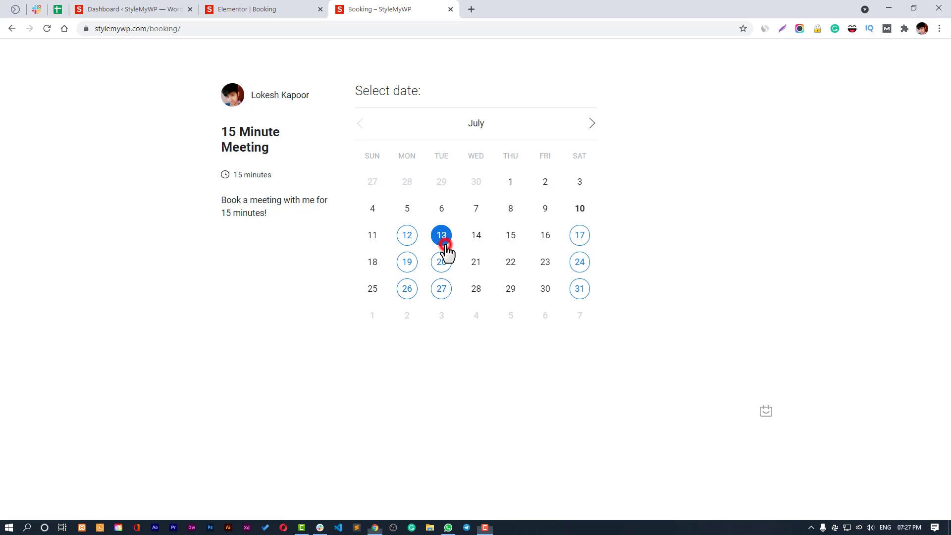
pyautogui.click(586, 238)
pyautogui.click(678, 199)
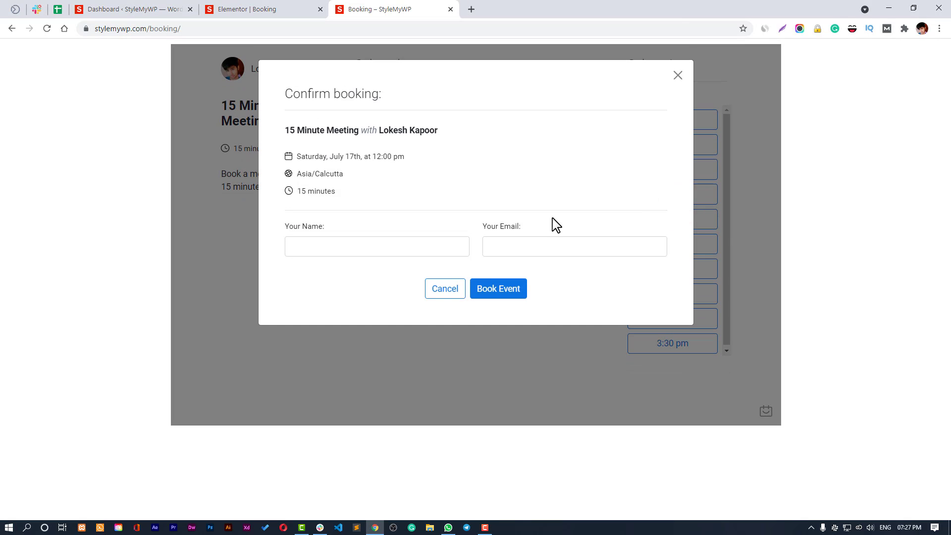
pyautogui.click(411, 241)
pyautogui.click(540, 247)
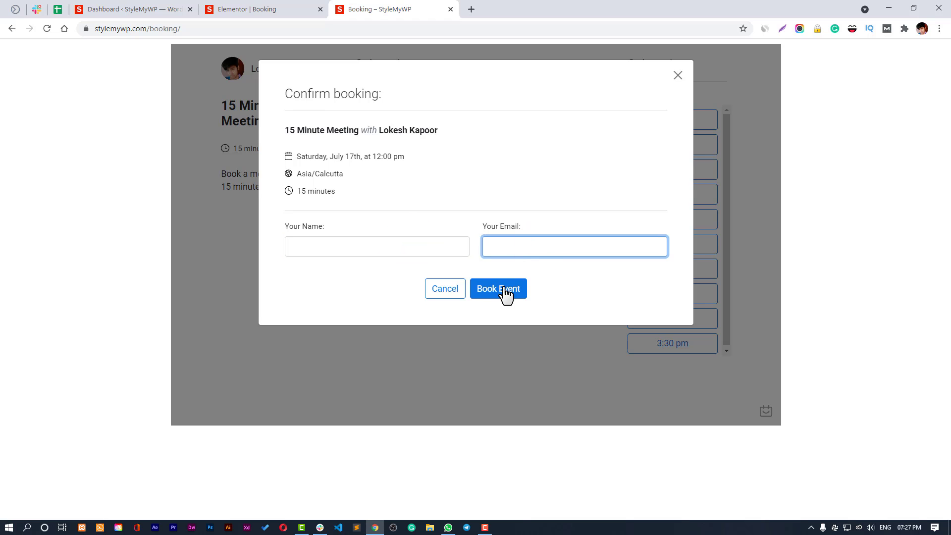
pyautogui.click(678, 75)
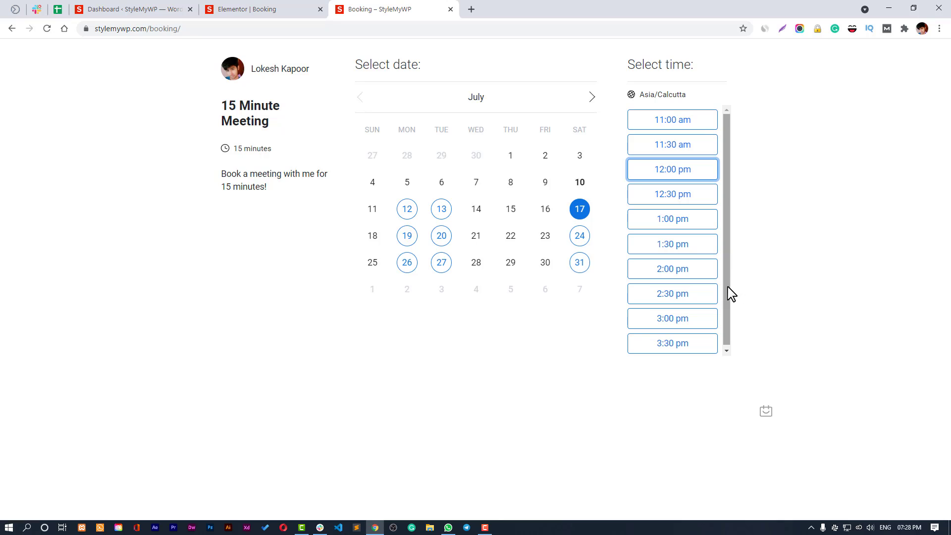
pyautogui.click(779, 275)
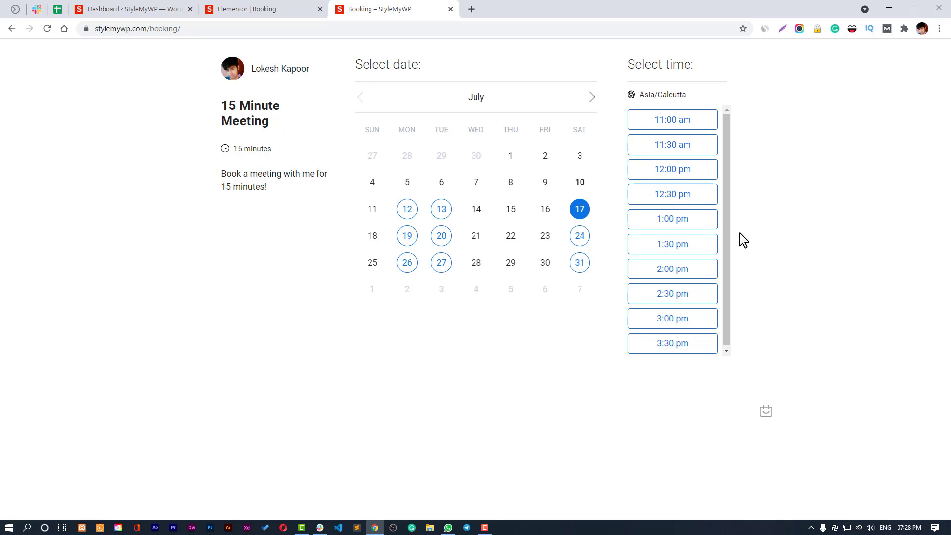
# Step: Log back in to WordPress from the Elementor editor with the saved credentials and return to the booking page
pyautogui.click(94, 29)
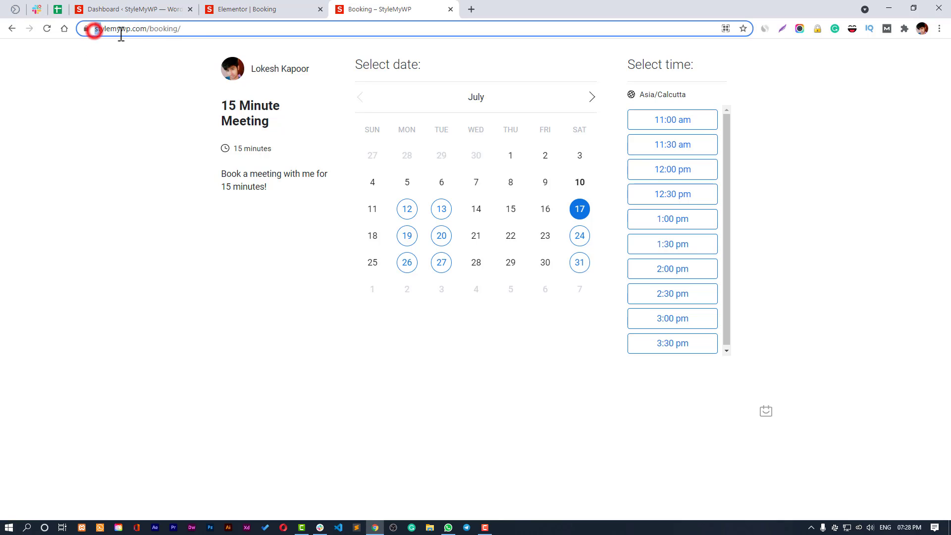
pyautogui.click(228, 10)
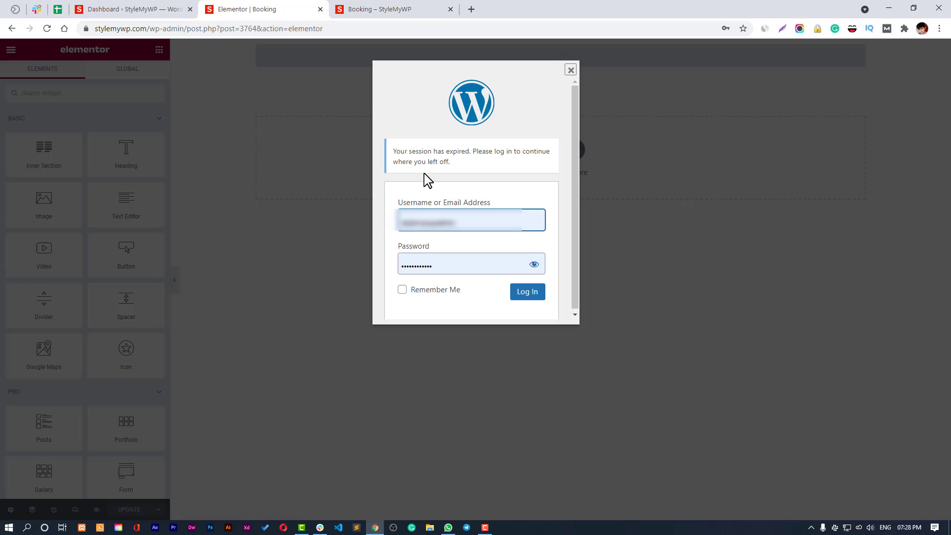
pyautogui.click(515, 293)
pyautogui.click(427, 7)
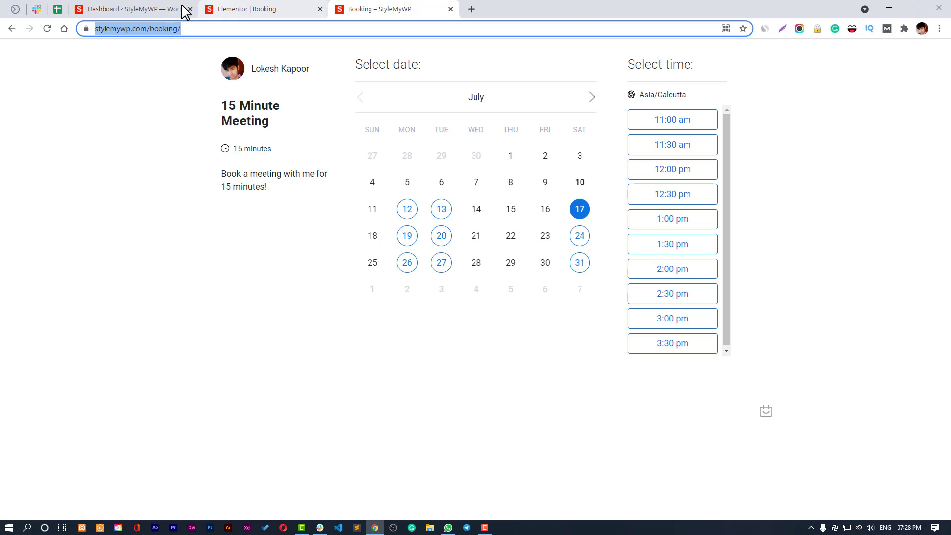
# Step: Open the TidyCal website, tidycal.com, in a new browser tab
pyautogui.click(471, 11)
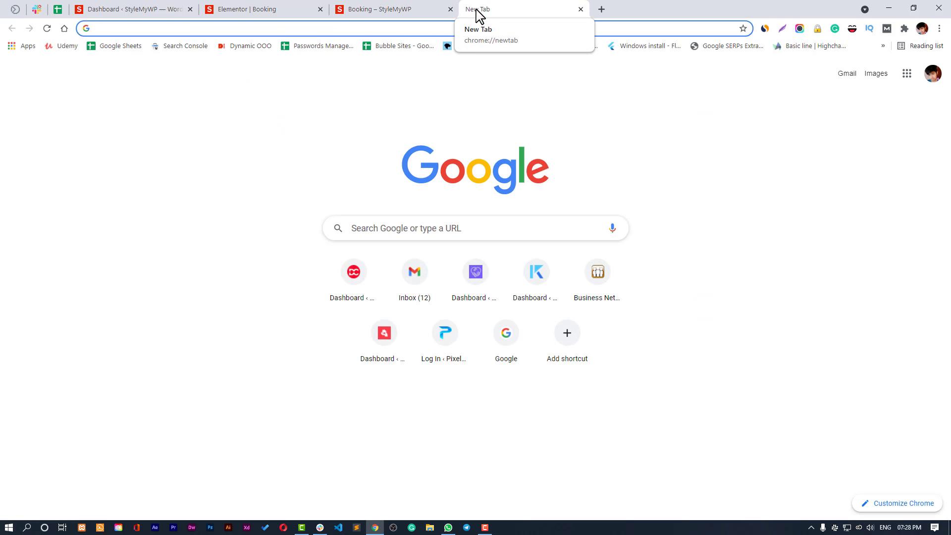
pyautogui.write('tidy')
pyautogui.press('Return')
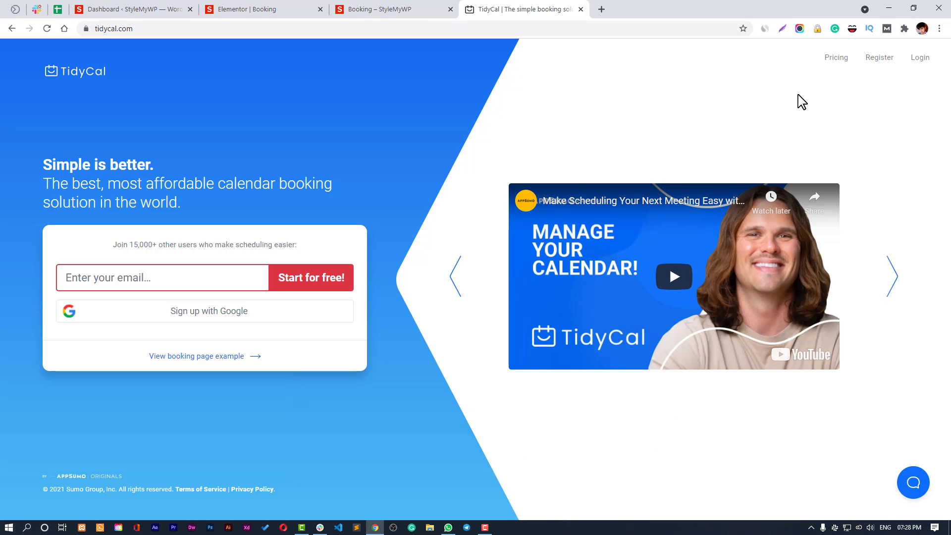
# Step: Log in to the TidyCal account with the saved email and password
pyautogui.click(923, 62)
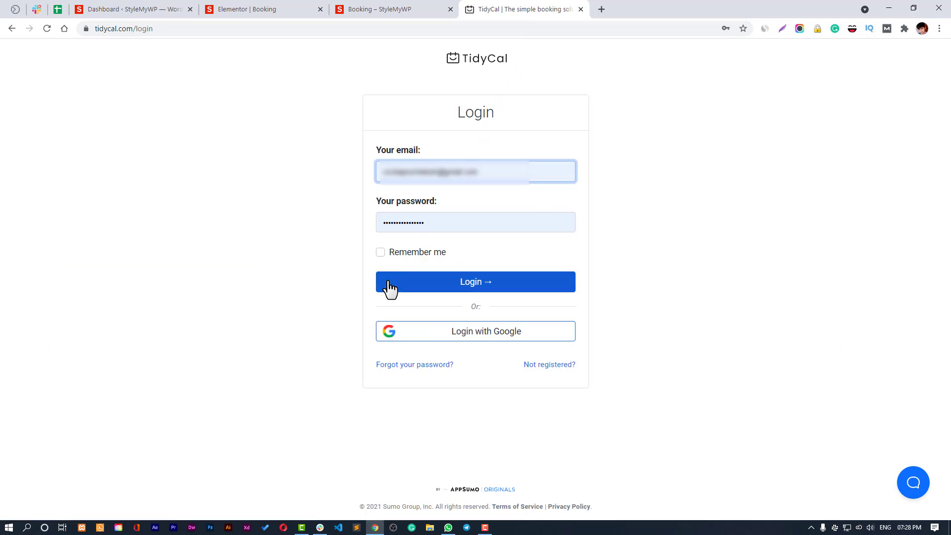
pyautogui.click(405, 251)
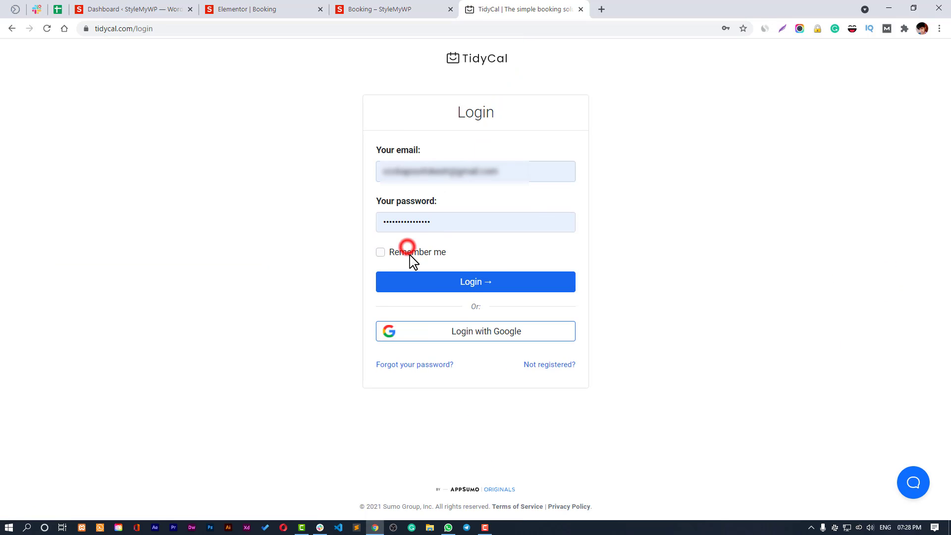
pyautogui.click(422, 279)
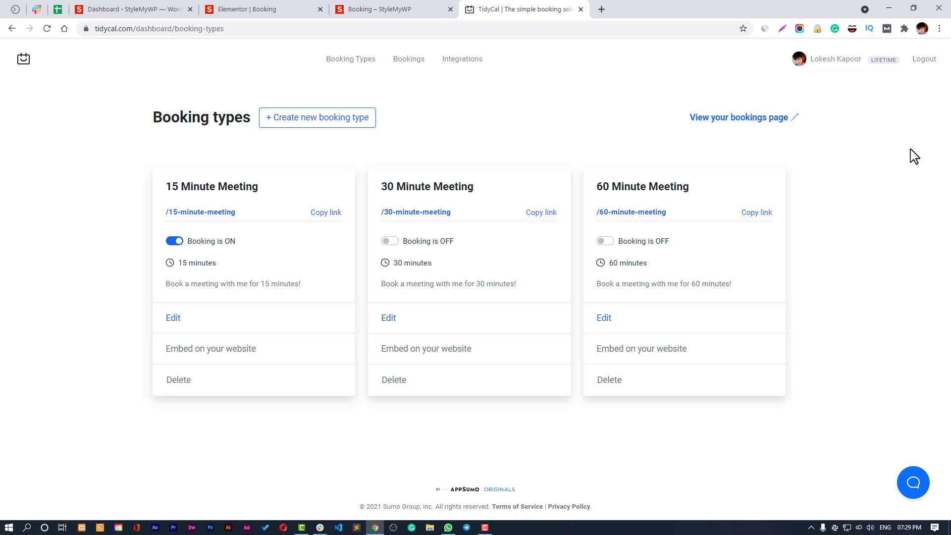
# Step: Open the 15 Minute Meeting booking type for editing in TidyCal
pyautogui.click(279, 10)
pyautogui.click(347, 11)
pyautogui.click(501, 11)
pyautogui.click(188, 320)
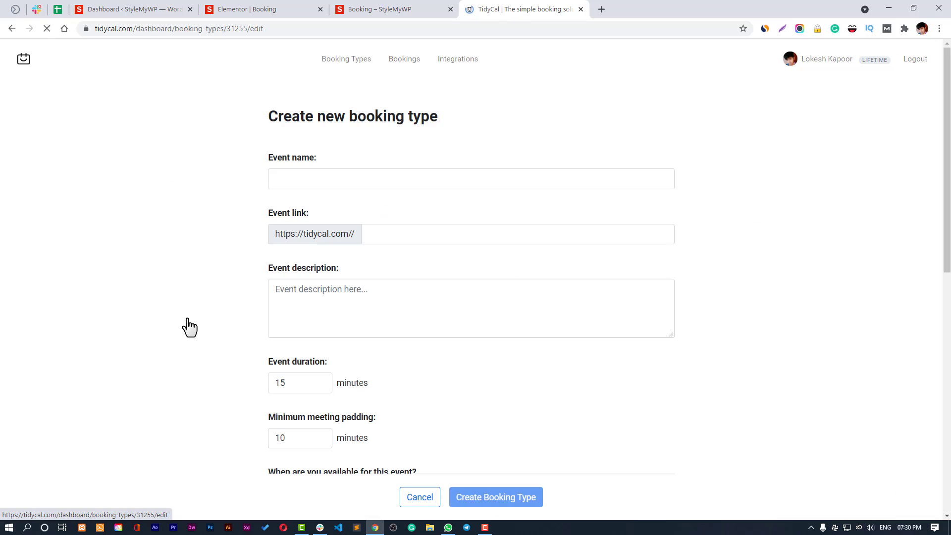
# Step: Examine the 15 Minute Meeting's event name, link, description, duration, minimum padding and weekly availability settings
pyautogui.moveTo(365, 183); pyautogui.dragTo(251, 198)
pyautogui.click(381, 208)
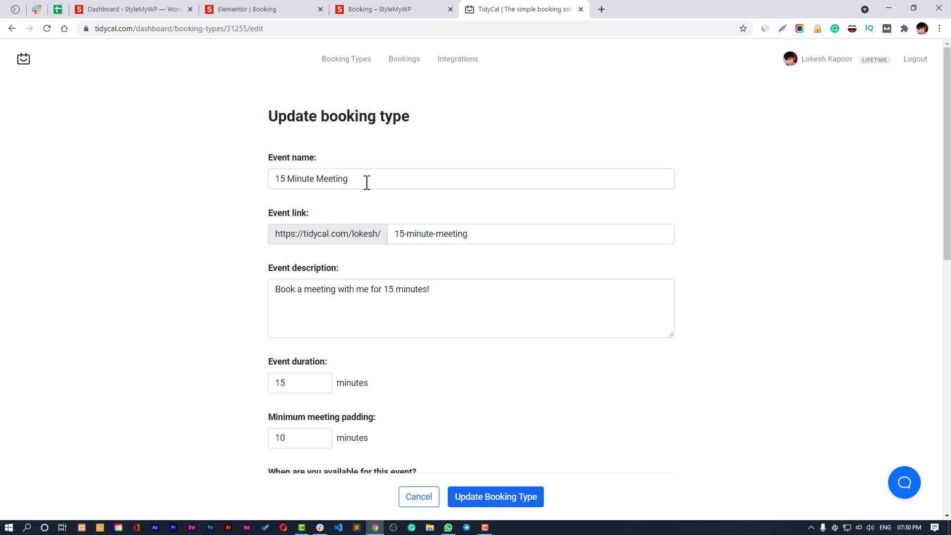
pyautogui.click(365, 183)
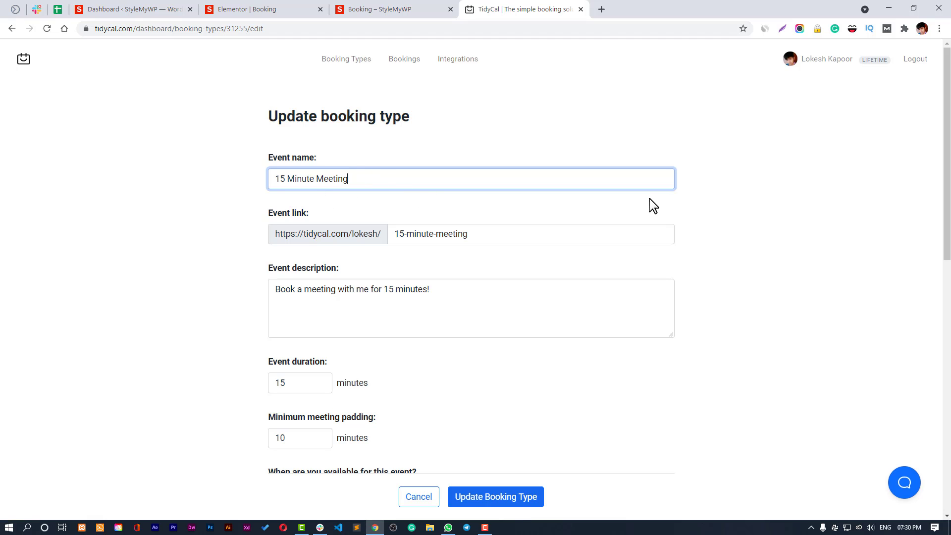
pyautogui.scroll(-1, 610, 255)
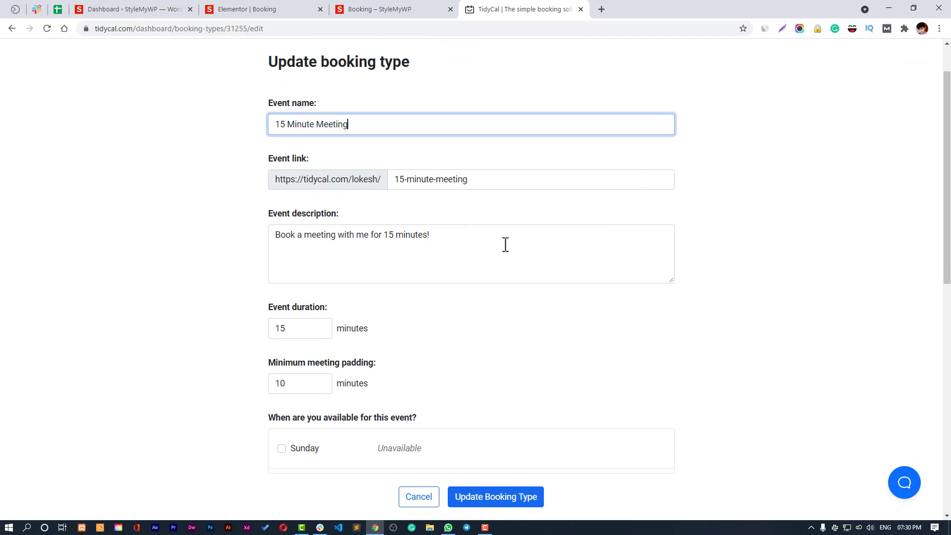
pyautogui.moveTo(274, 237); pyautogui.dragTo(490, 248)
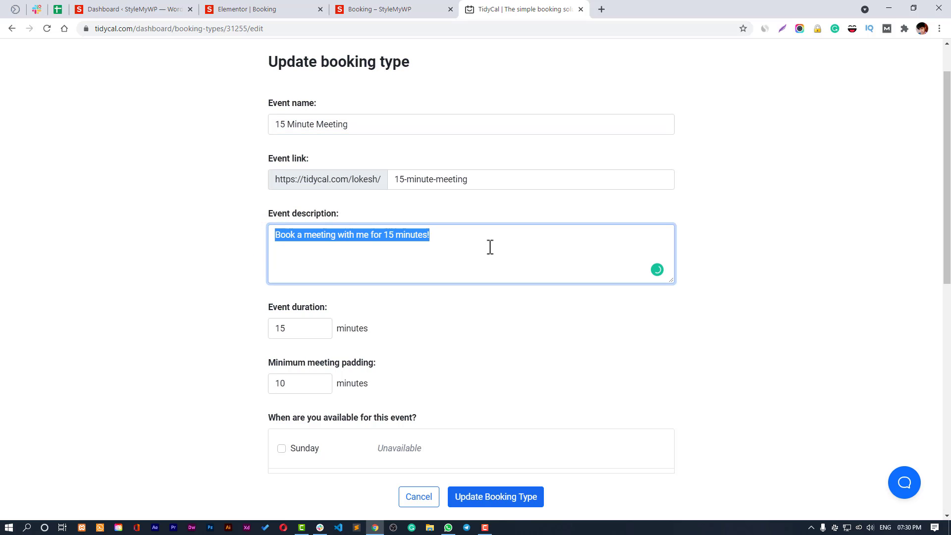
pyautogui.click(493, 248)
pyautogui.scroll(-3, 503, 308)
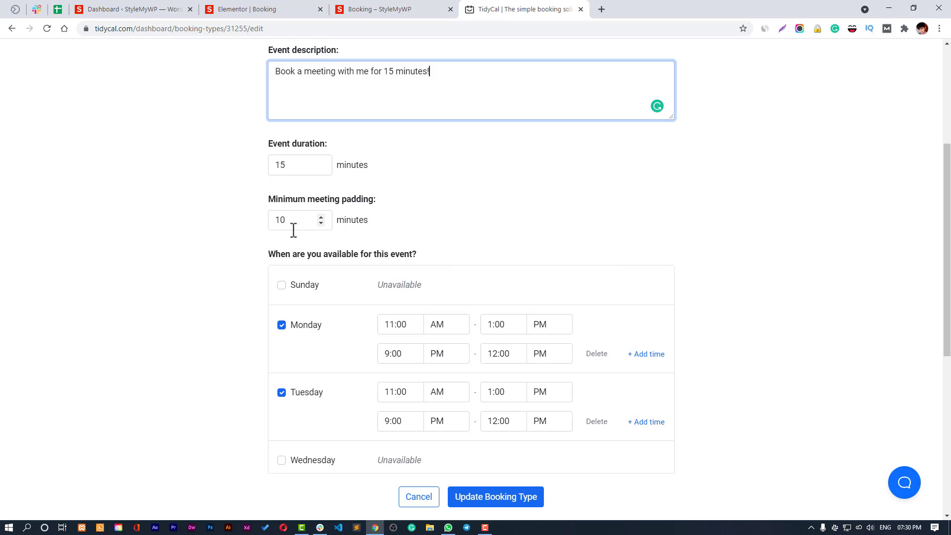
pyautogui.scroll(-1, 293, 230)
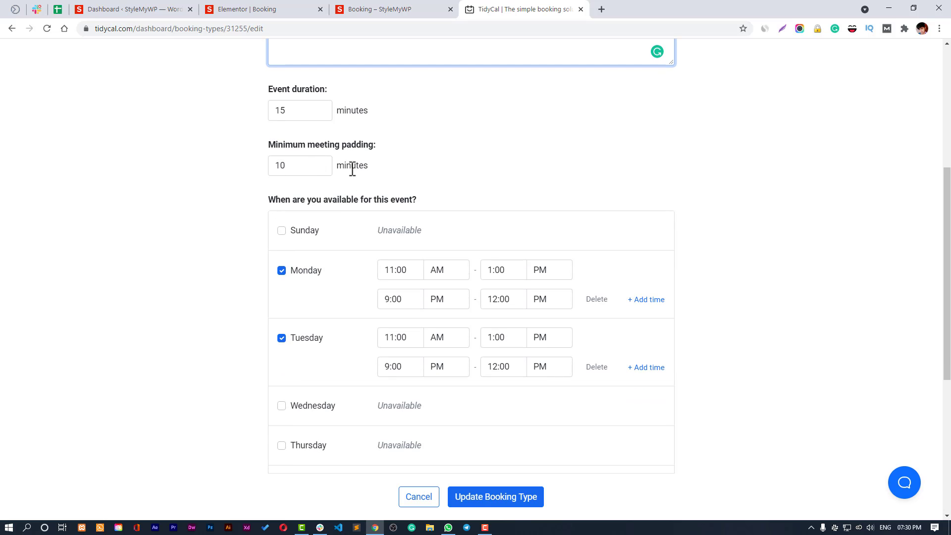
pyautogui.scroll(-1, 280, 208)
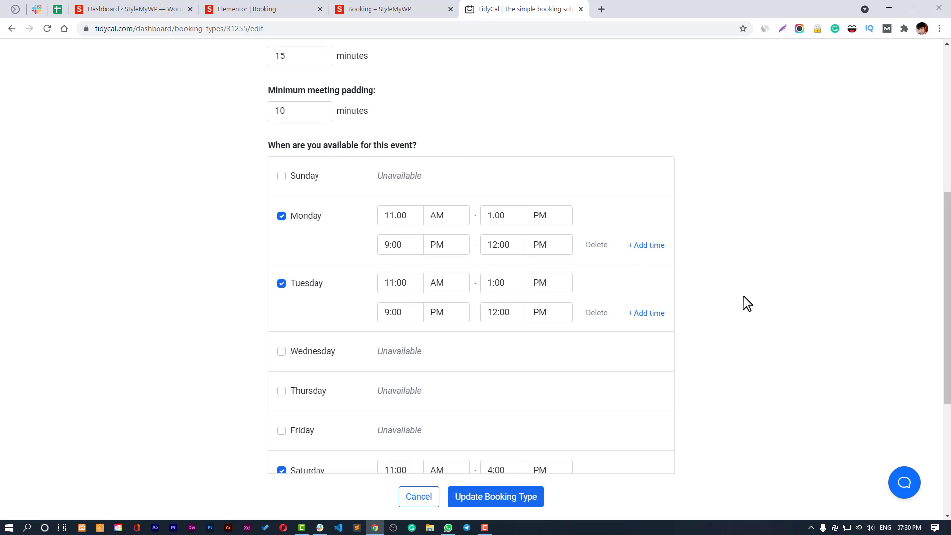
pyautogui.scroll(-3, 436, 295)
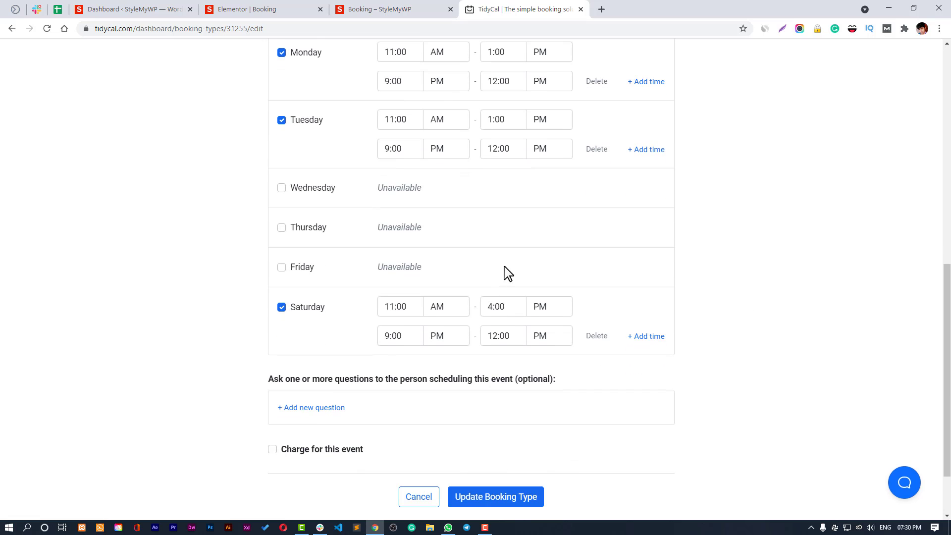
pyautogui.scroll(2, 718, 279)
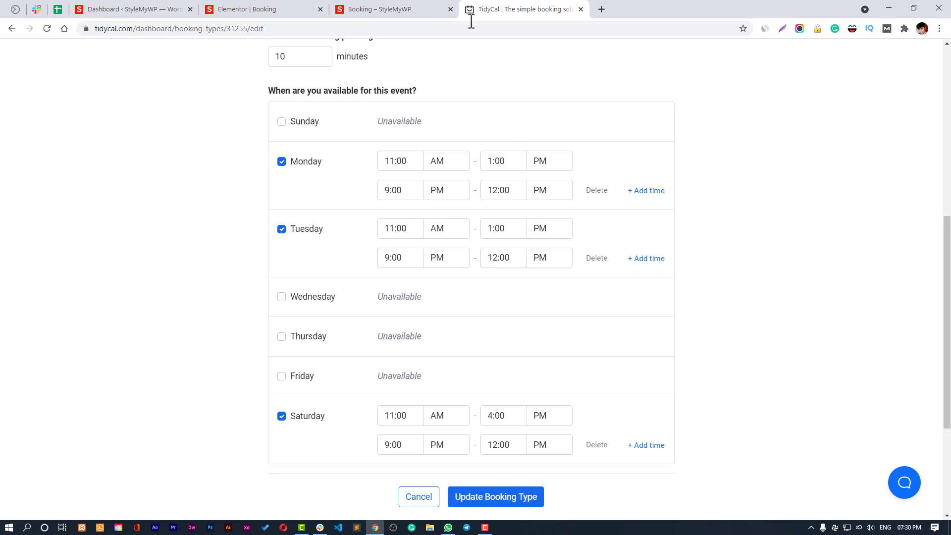
pyautogui.scroll(-2, 379, 258)
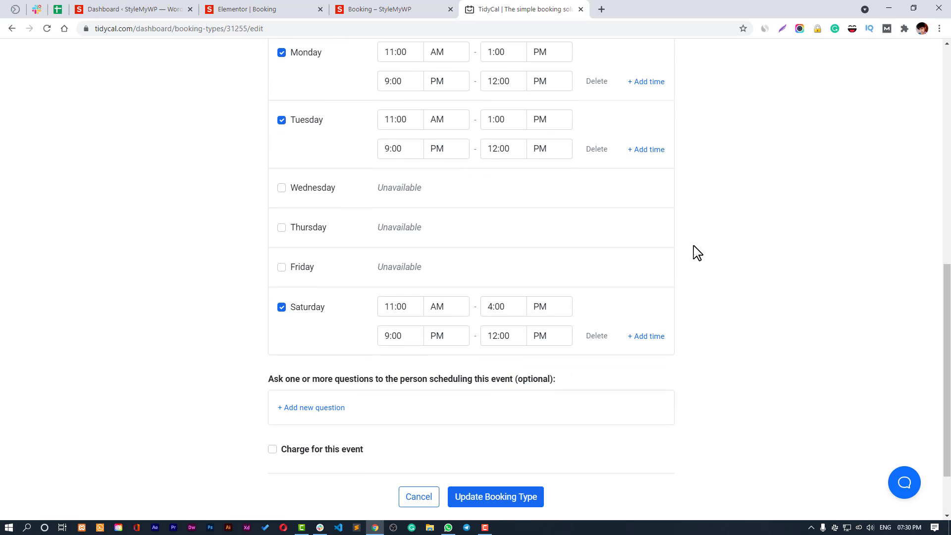
pyautogui.scroll(-2, 645, 262)
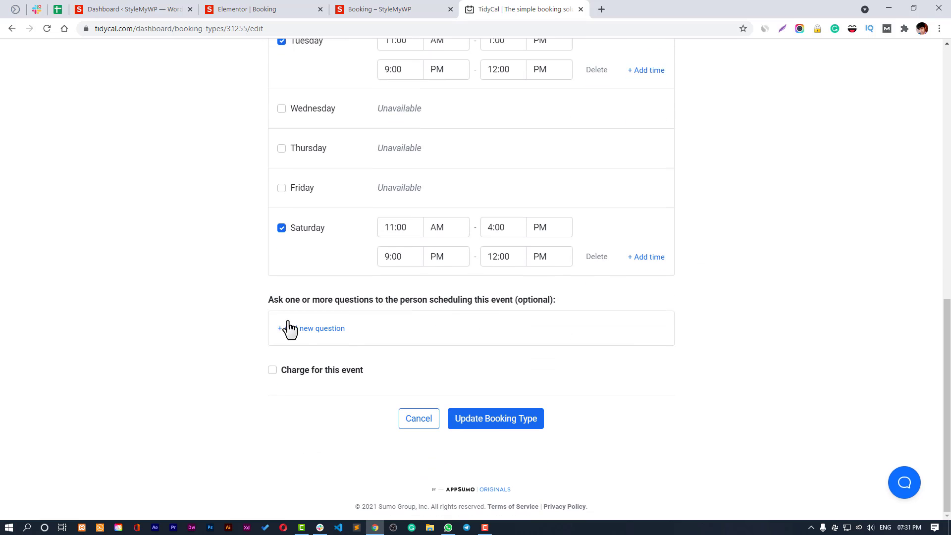
# Step: Add a blank question for the person scheduling the event and delete it again
pyautogui.click(292, 329)
pyautogui.click(335, 300)
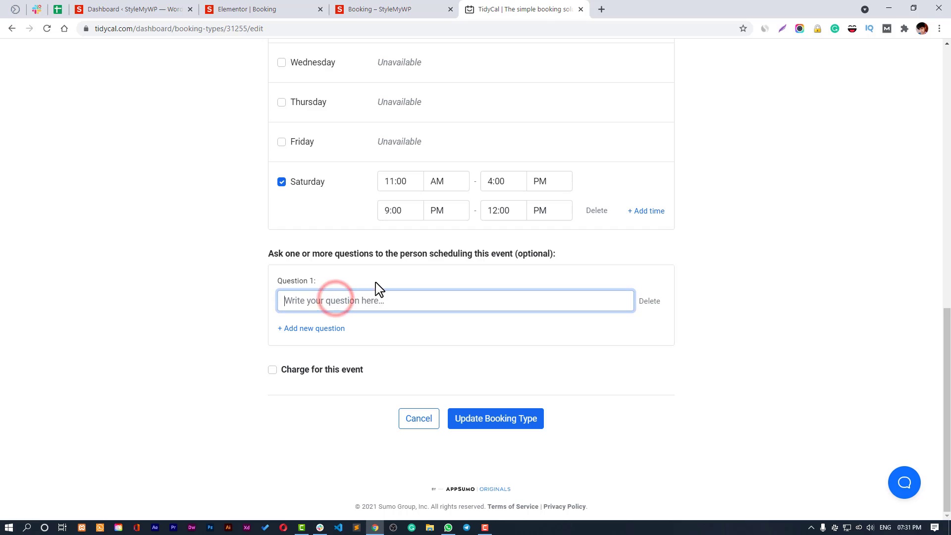
pyautogui.scroll(3, 785, 344)
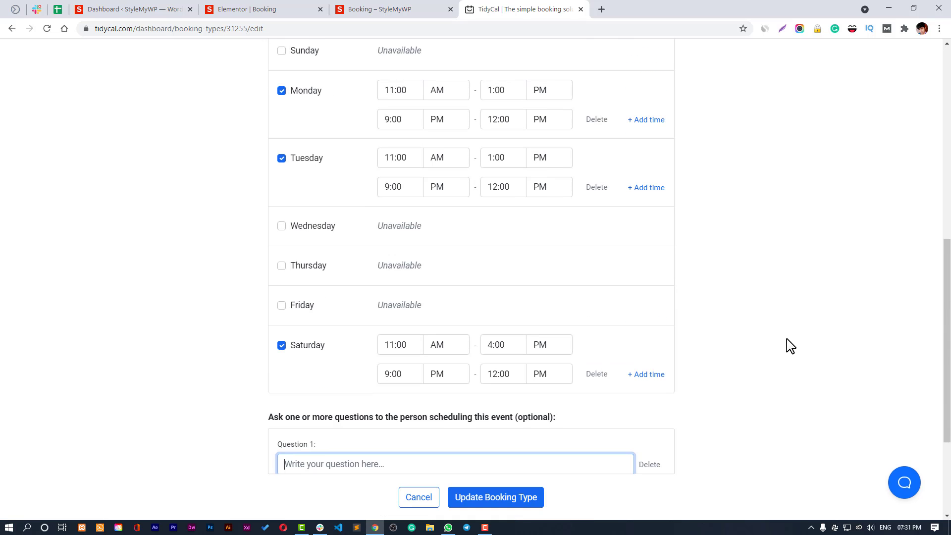
pyautogui.moveTo(943, 344); pyautogui.dragTo(947, 417)
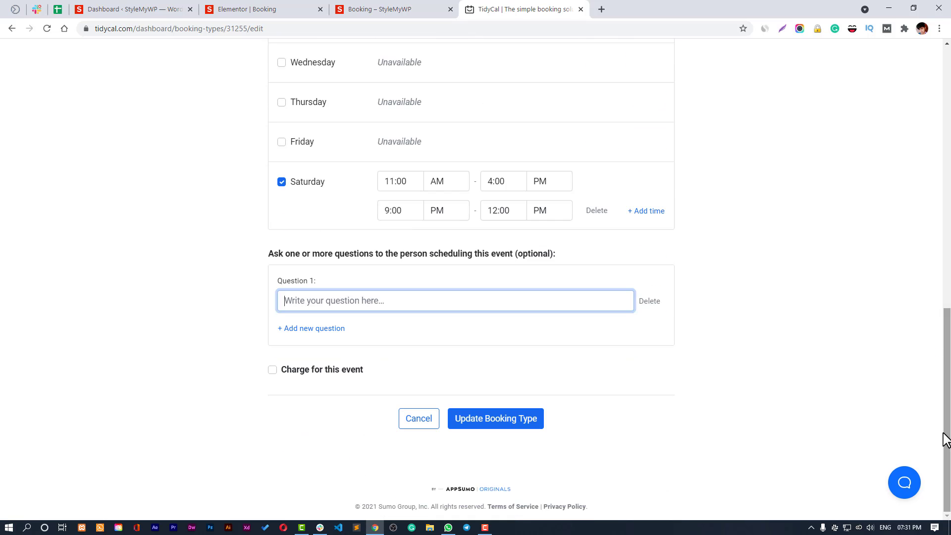
pyautogui.click(650, 302)
# Step: Enable charging for this event with a price of $20.00 and update the booking type
pyautogui.click(273, 371)
pyautogui.scroll(-1, 347, 366)
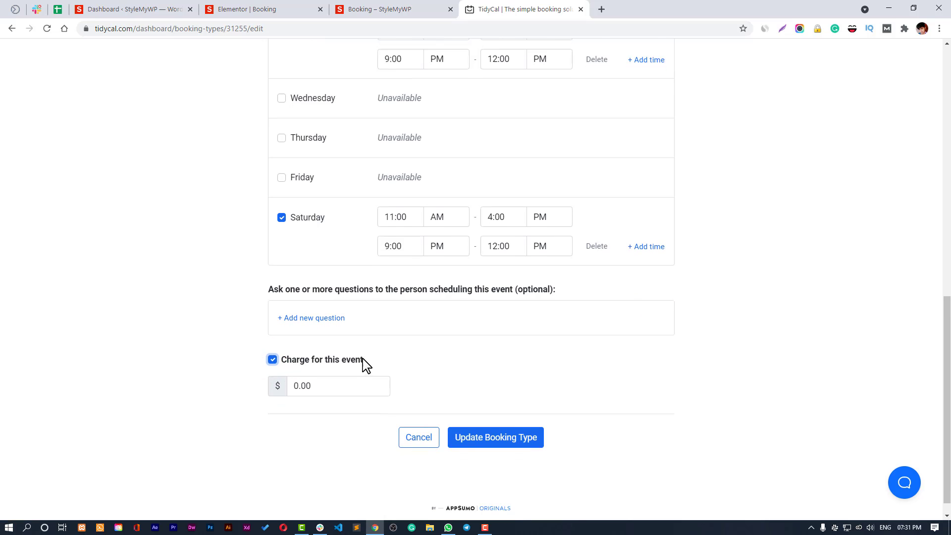
pyautogui.moveTo(298, 364); pyautogui.dragTo(281, 365)
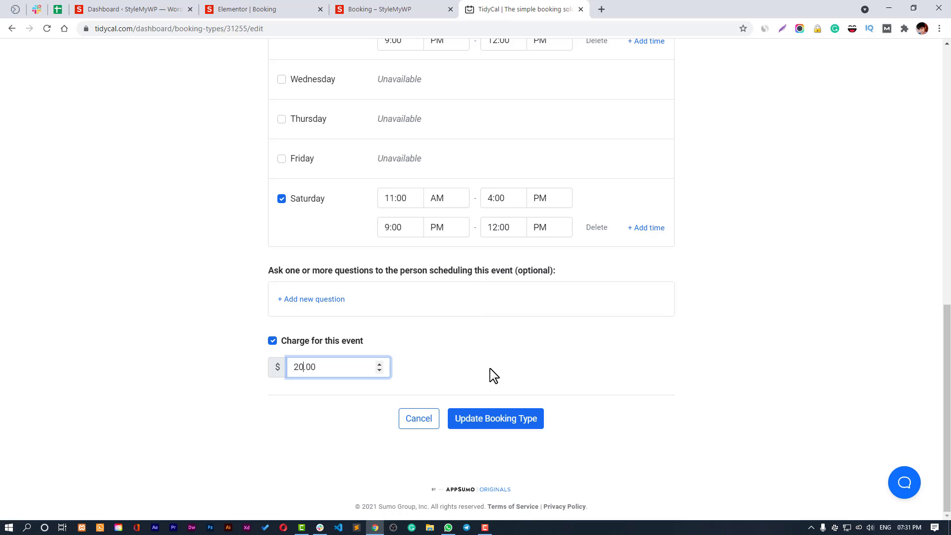
pyautogui.click(485, 421)
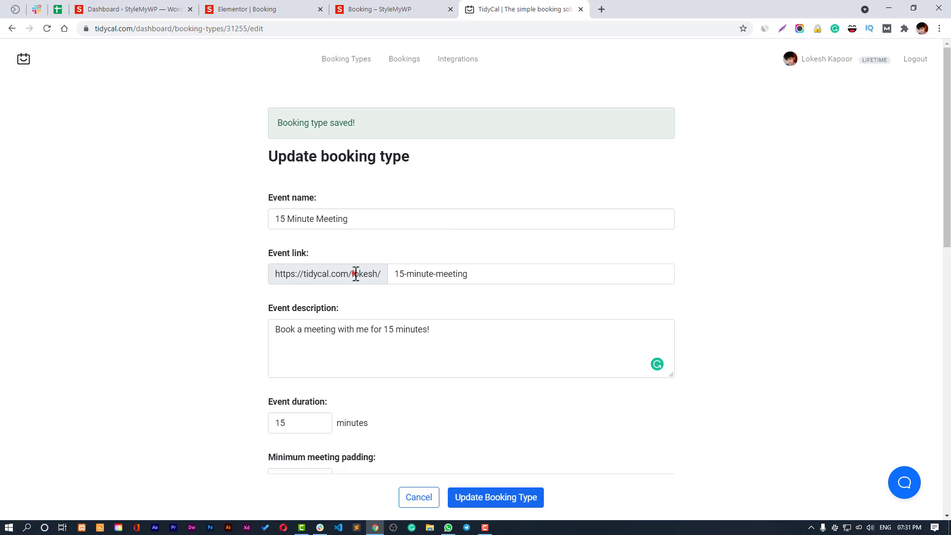
# Step: Open the profile settings and examine the booking page link, timezone, currency, language, title, description and theme color options
pyautogui.moveTo(355, 274); pyautogui.dragTo(373, 274)
pyautogui.click(786, 60)
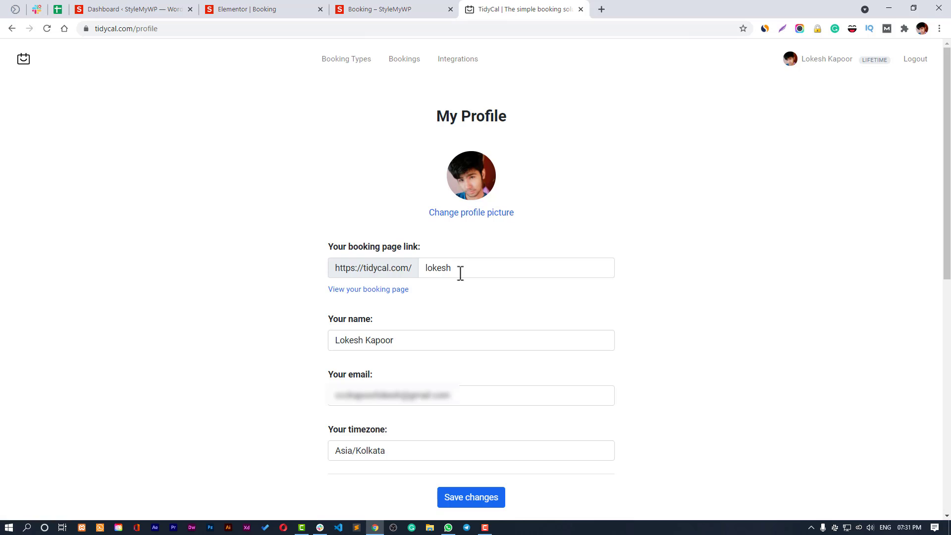
pyautogui.doubleClick(452, 267)
pyautogui.click(648, 229)
pyautogui.scroll(-1, 647, 233)
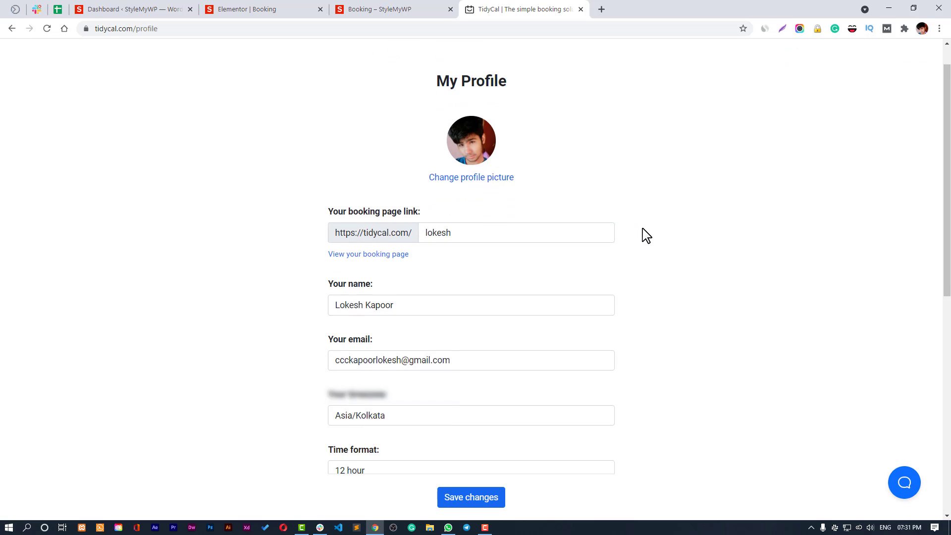
pyautogui.scroll(-7, 646, 235)
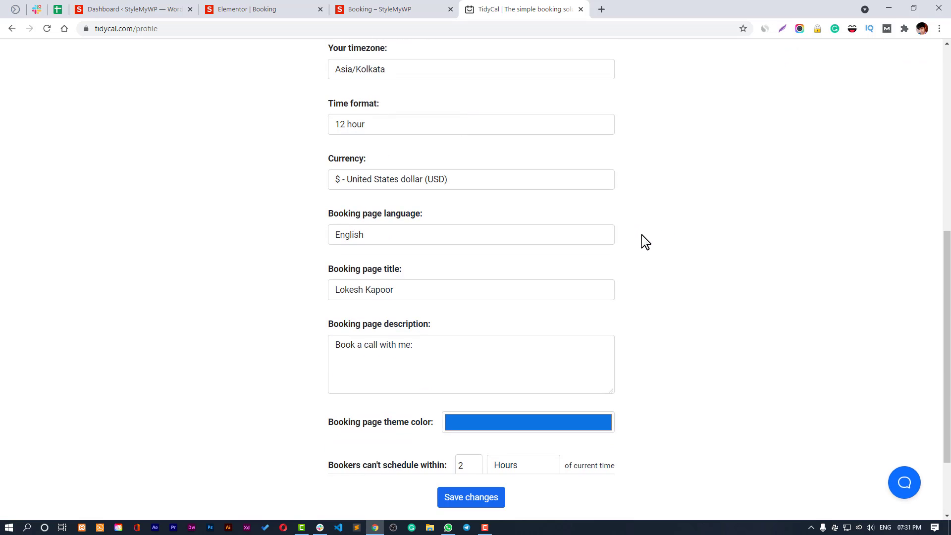
pyautogui.scroll(-2, 644, 240)
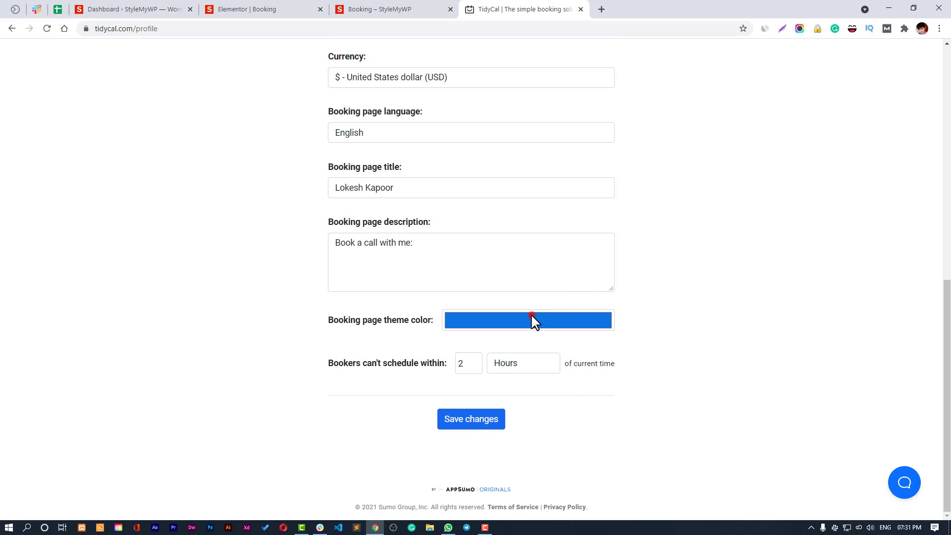
# Step: Set the booking page theme color to crimson red and save the profile changes
pyautogui.click(531, 317)
pyautogui.moveTo(519, 420); pyautogui.dragTo(497, 426)
pyautogui.click(725, 342)
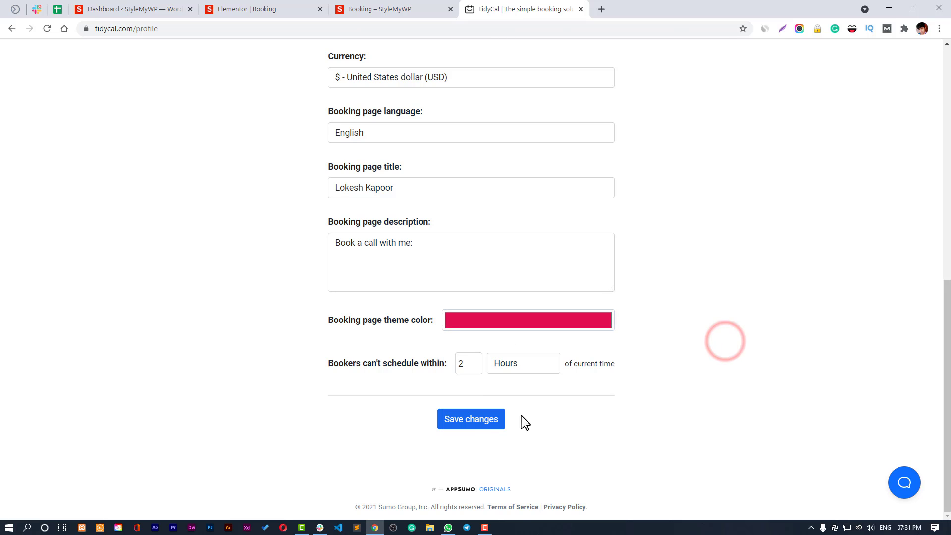
pyautogui.click(490, 427)
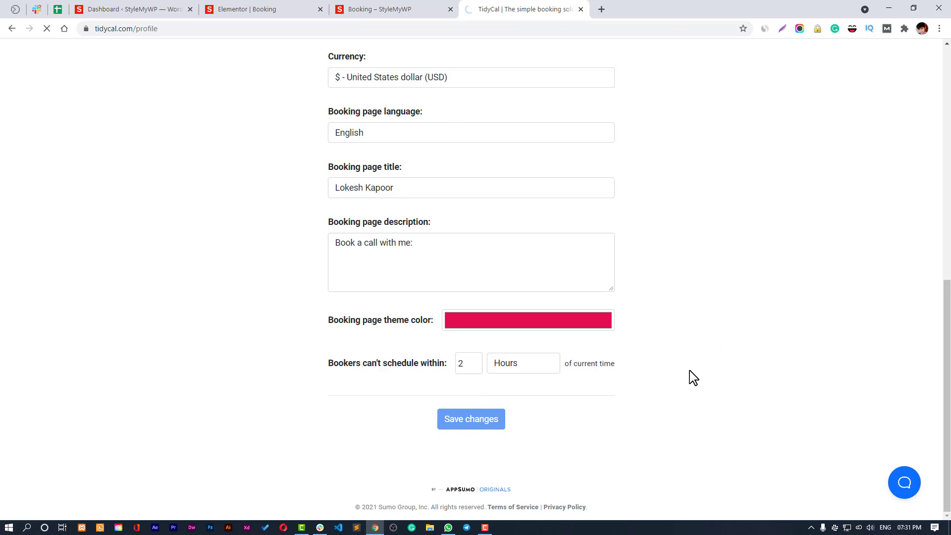
# Step: Open the integrations and save the online video conference settings with Zoom as the link source
pyautogui.scroll(-6, 694, 379)
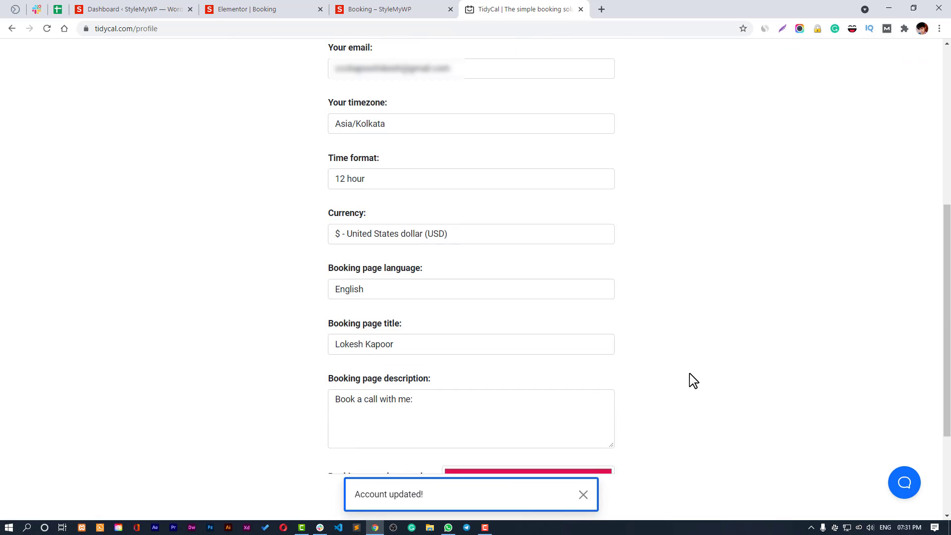
pyautogui.scroll(6, 691, 380)
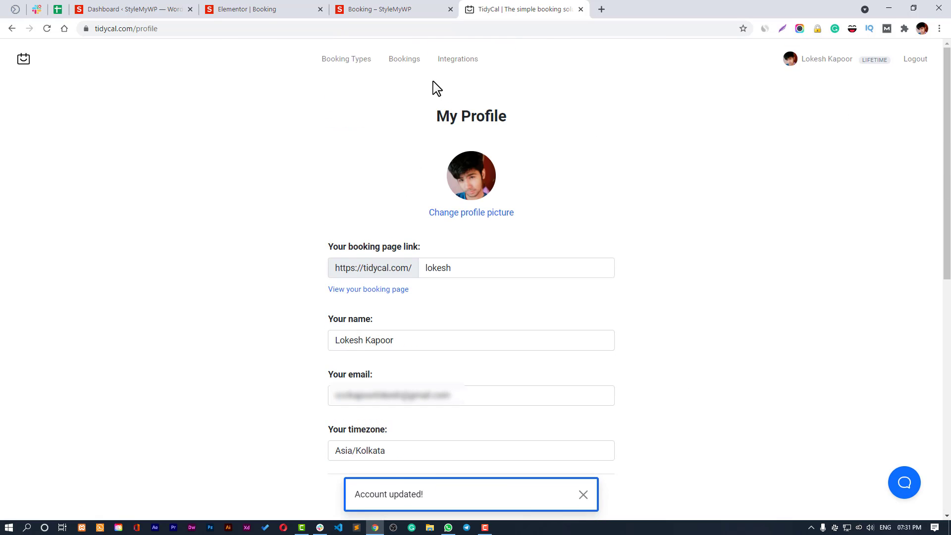
pyautogui.click(456, 59)
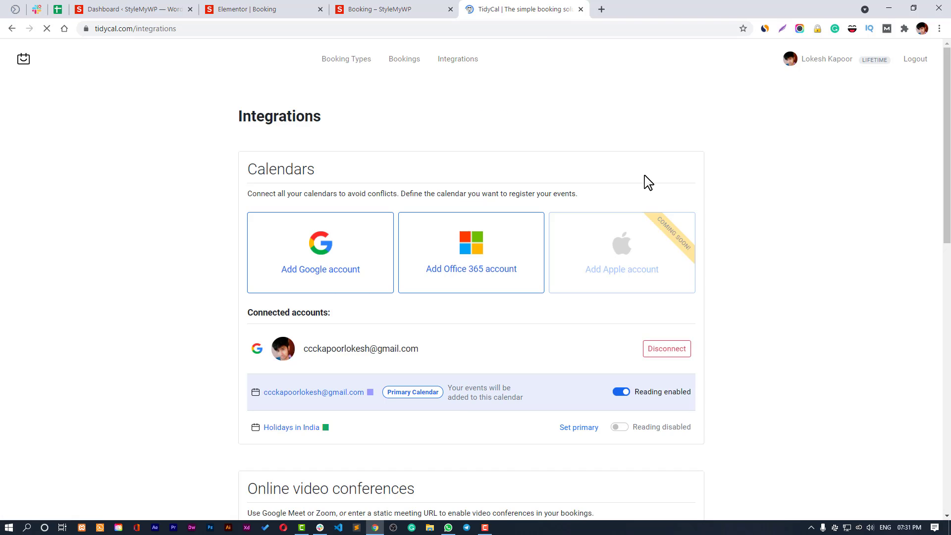
pyautogui.scroll(-1, 581, 289)
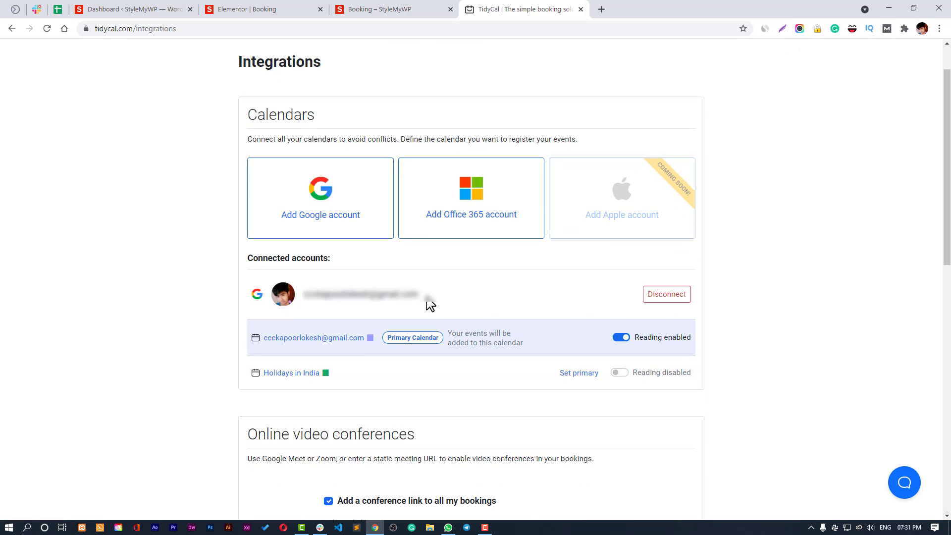
pyautogui.scroll(-6, 430, 305)
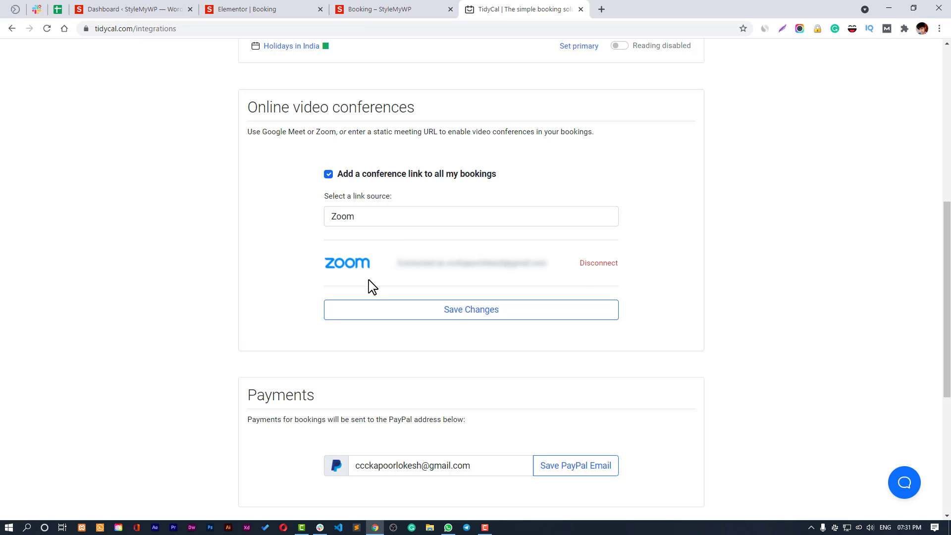
pyautogui.click(457, 313)
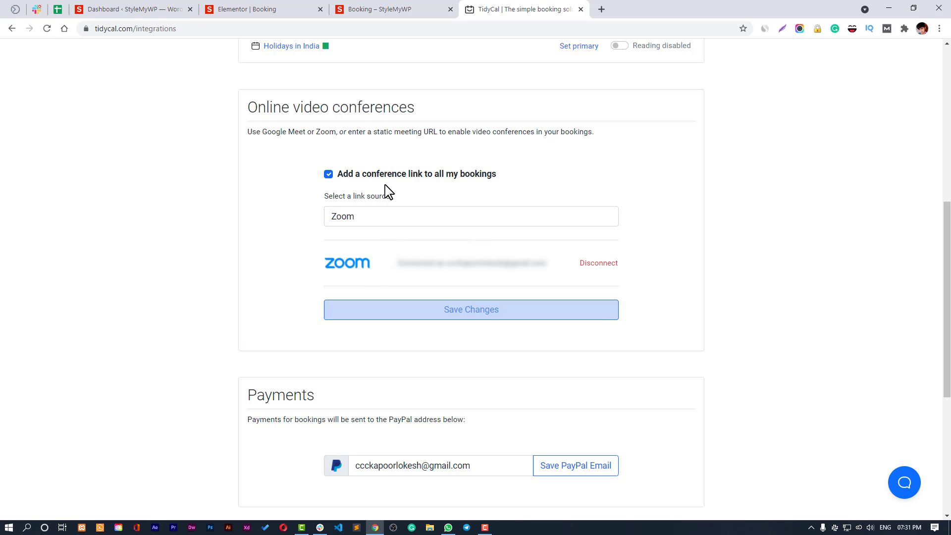
# Step: Switch the conference link source to Static link and set it back to Zoom
pyautogui.click(369, 218)
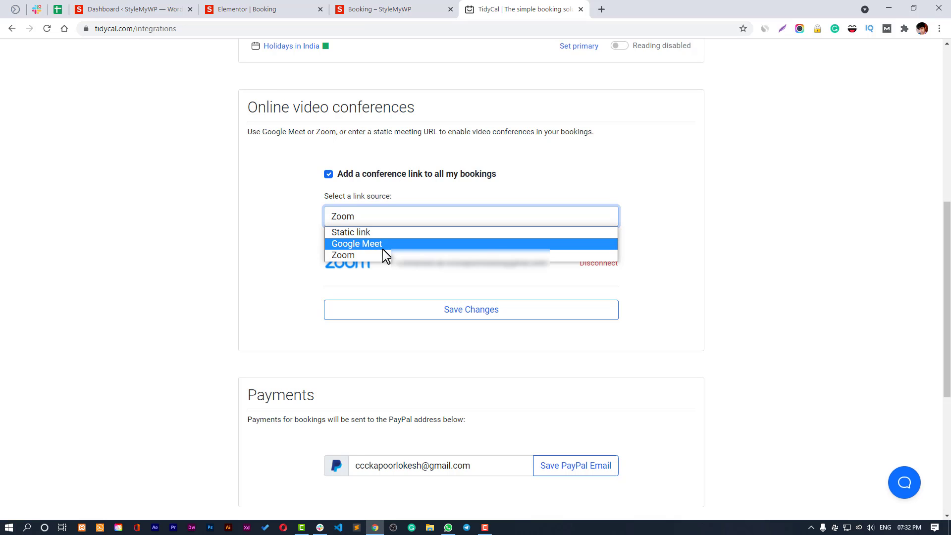
pyautogui.click(385, 233)
pyautogui.click(393, 216)
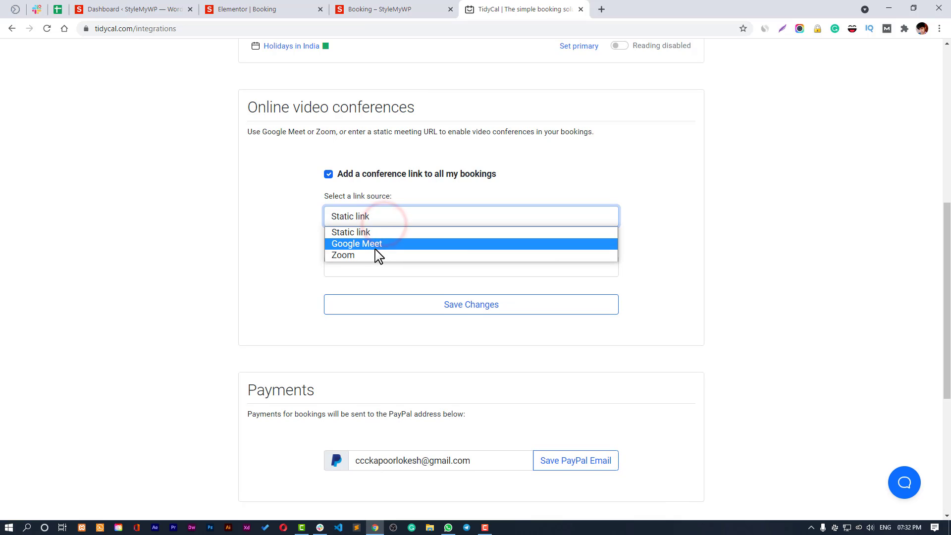
pyautogui.click(374, 255)
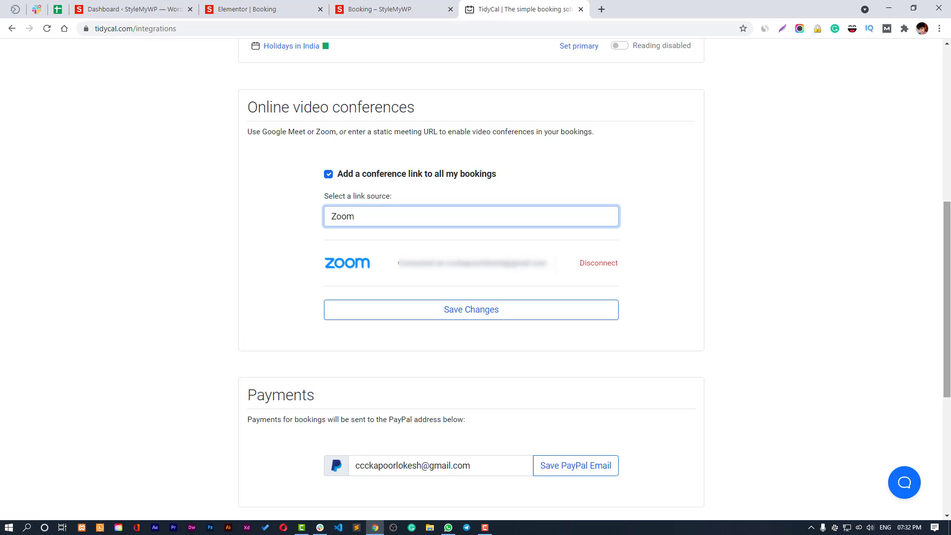
# Step: Examine the PayPal payment and Zapier automation integrations and check the upcoming bookings
pyautogui.moveTo(947, 307); pyautogui.dragTo(946, 325)
pyautogui.scroll(-3, 363, 238)
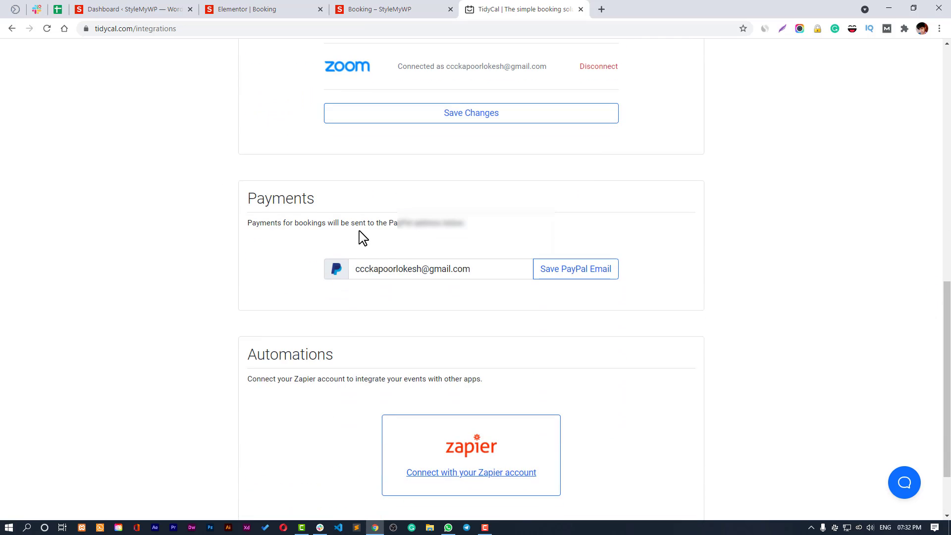
pyautogui.tripleClick(473, 272)
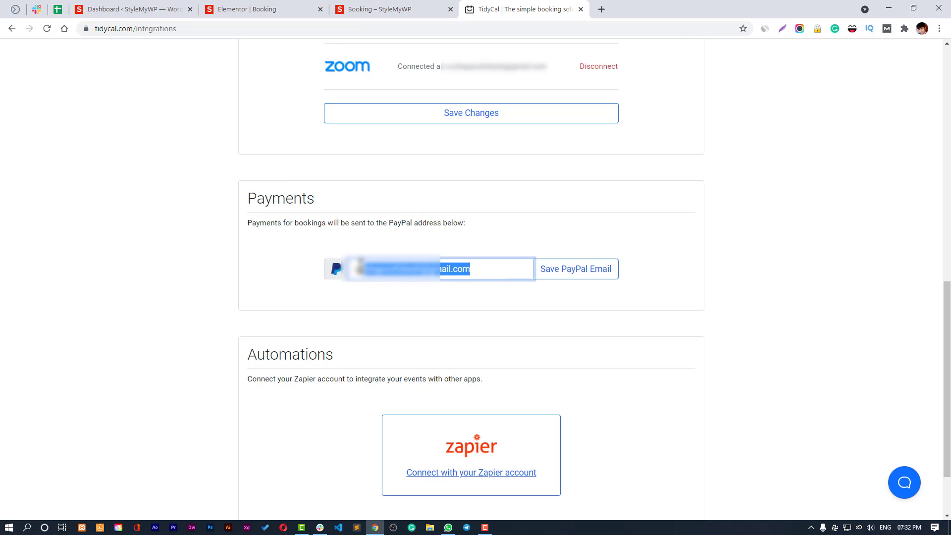
pyautogui.click(640, 307)
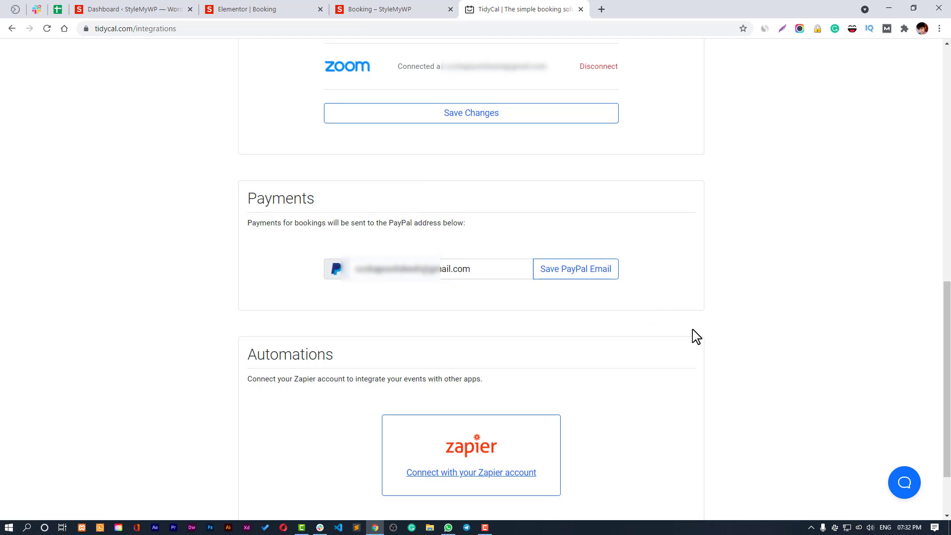
pyautogui.scroll(-2, 616, 363)
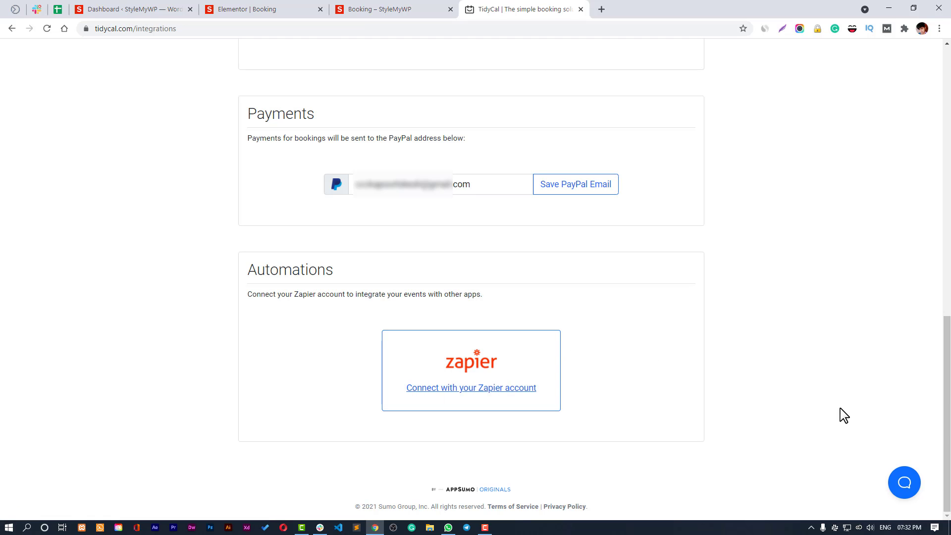
pyautogui.moveTo(946, 435); pyautogui.dragTo(944, 148)
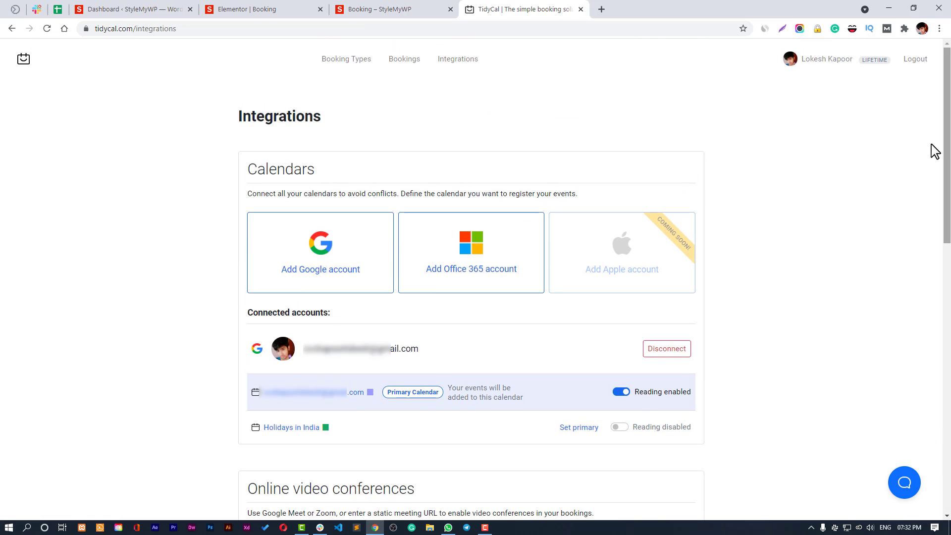
pyautogui.click(404, 59)
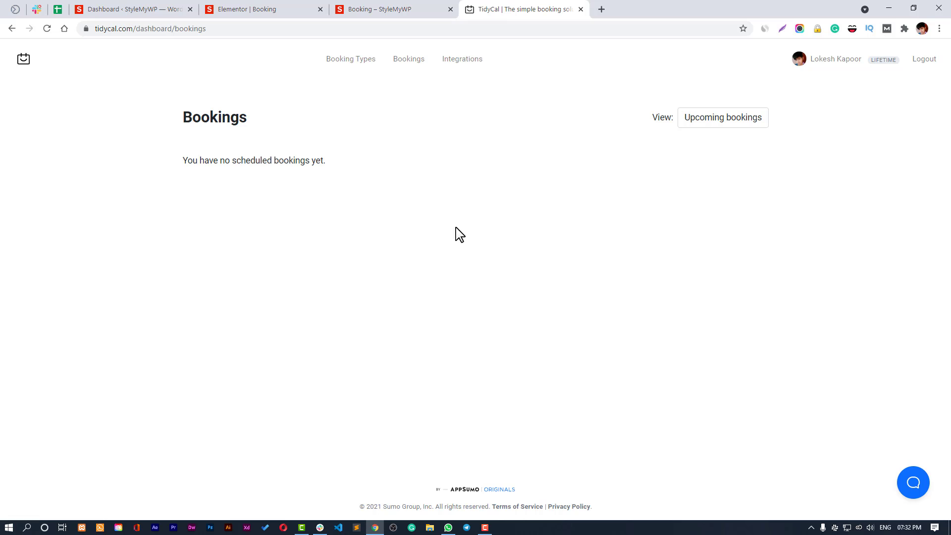
# Step: Copy the website embed code of the 15 Minute Meeting booking type
pyautogui.click(348, 62)
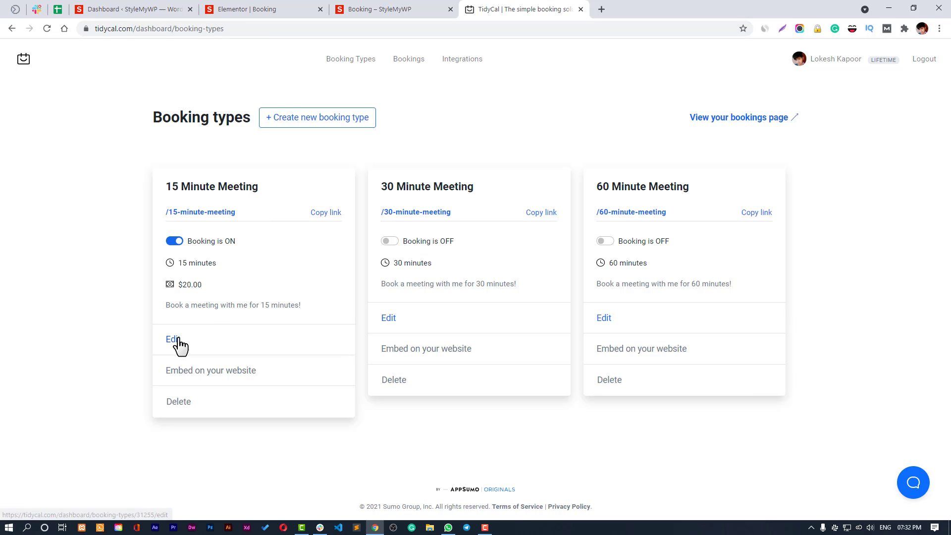
pyautogui.click(183, 373)
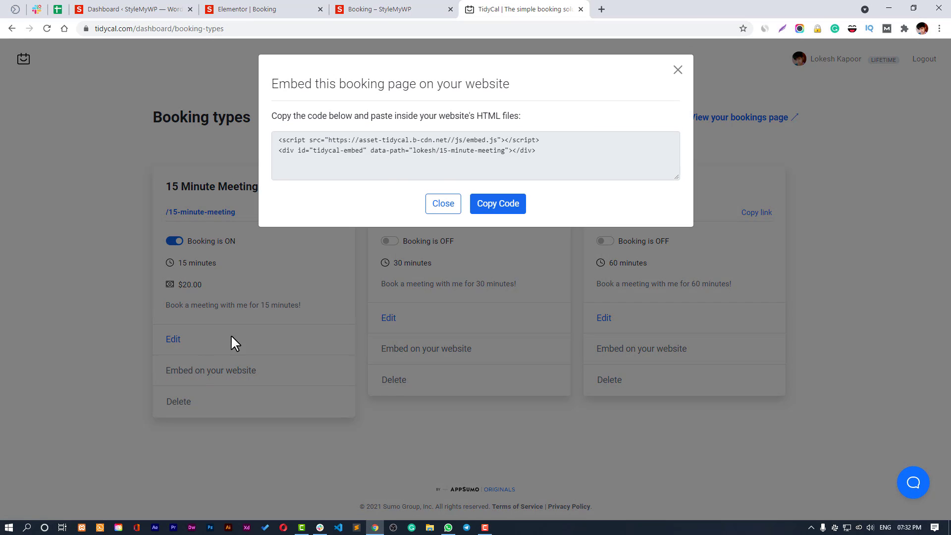
pyautogui.click(509, 214)
pyautogui.hotkey('ctrl', 'c')
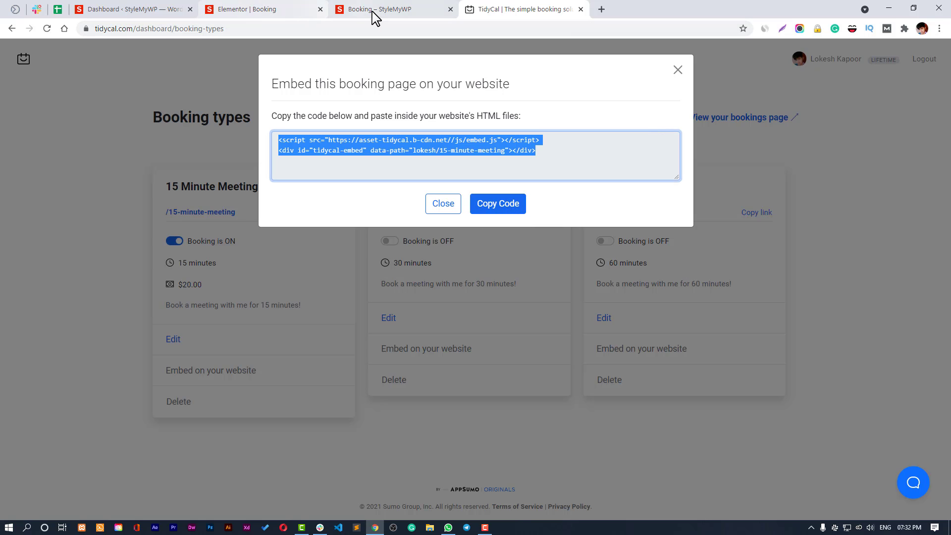
# Step: In the Elementor editor, replace the Booking page's HTML widget code with the copied embed code and update the page
pyautogui.click(312, 10)
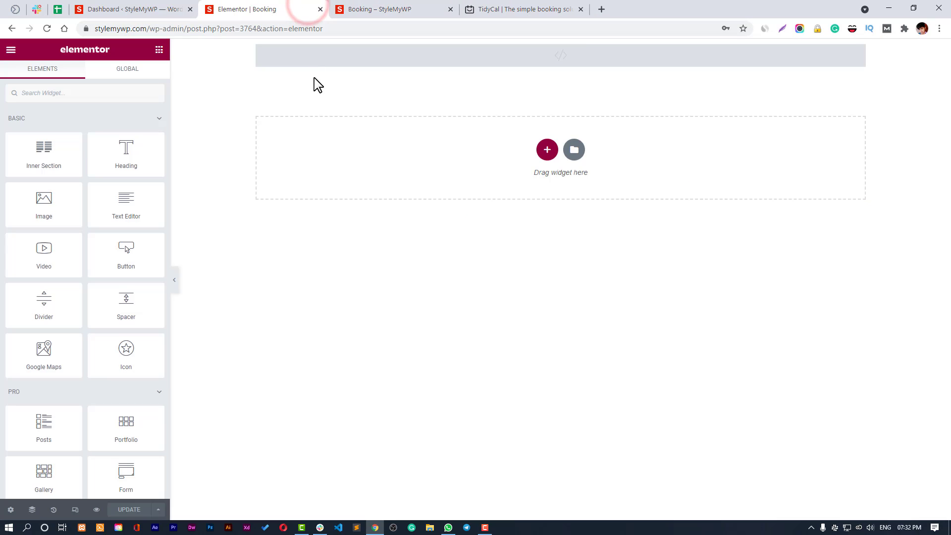
pyautogui.click(370, 68)
pyautogui.tripleClick(125, 162)
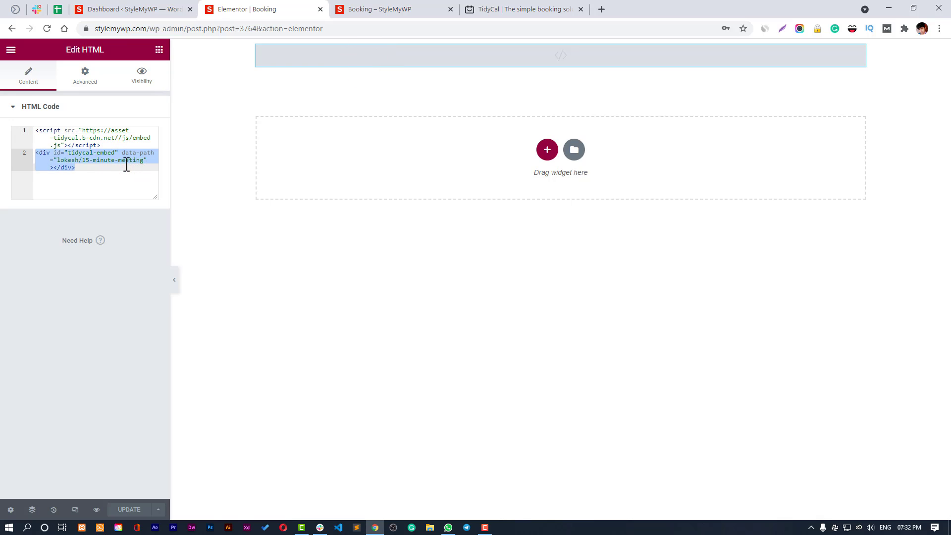
pyautogui.hotkey('ctrl', 'a')
pyautogui.hotkey('ctrl', 'v')
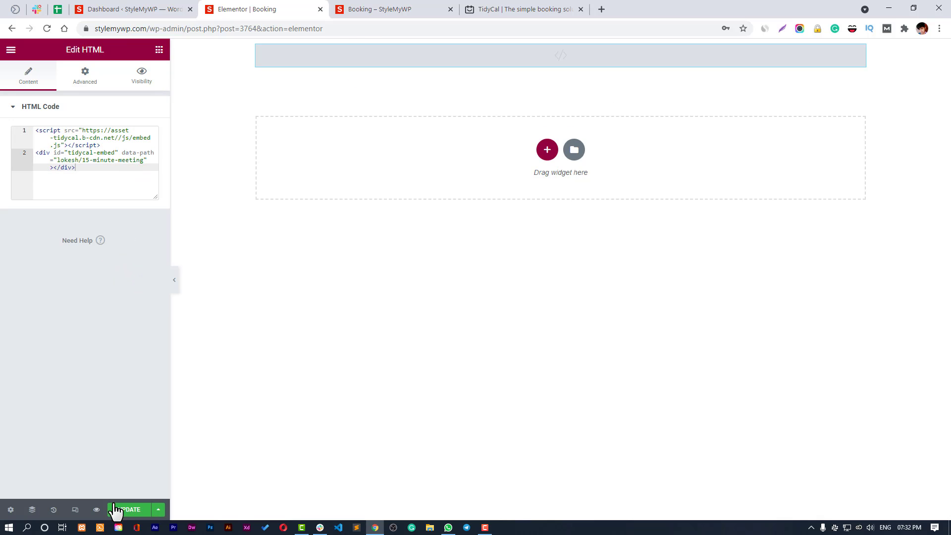
pyautogui.click(119, 510)
# Step: Open the Booking page's settings and examine the available page layout options
pyautogui.click(320, 57)
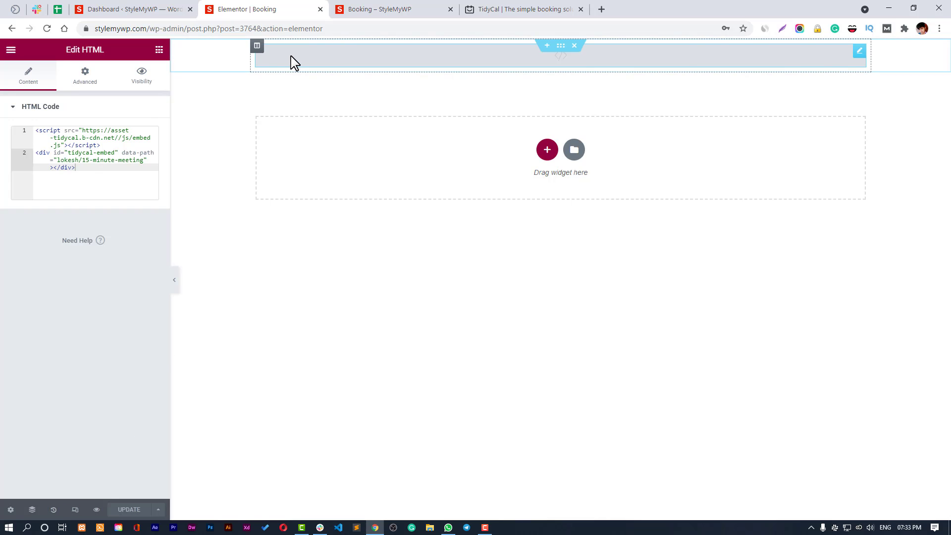
pyautogui.click(10, 510)
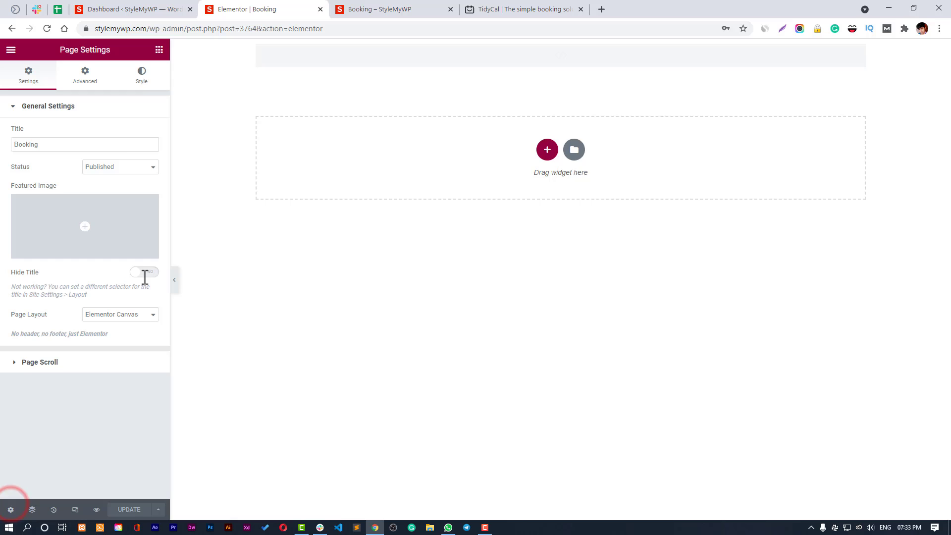
pyautogui.click(134, 316)
pyautogui.click(148, 316)
pyautogui.click(163, 398)
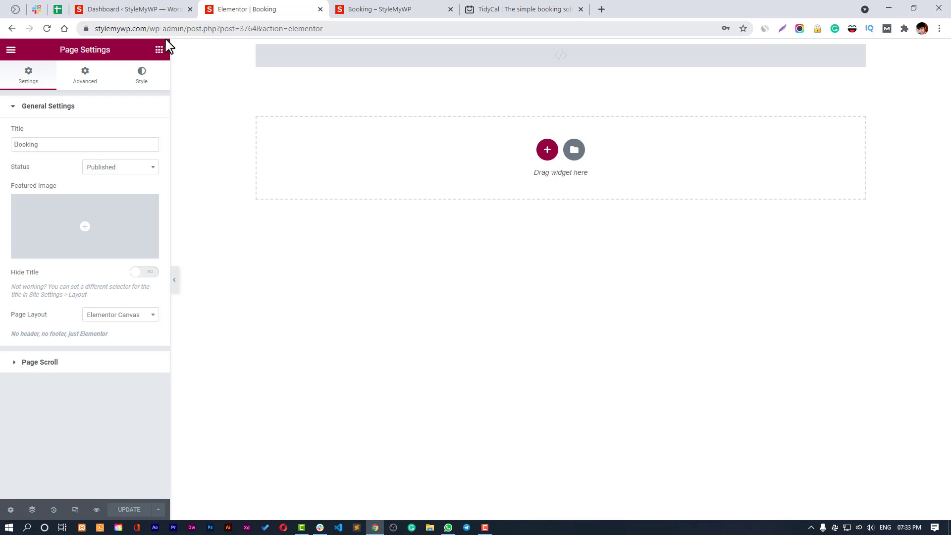
# Step: Preview the Booking page and try the available July dates 12, 13 and 17 in the embedded calendar
pyautogui.click(96, 509)
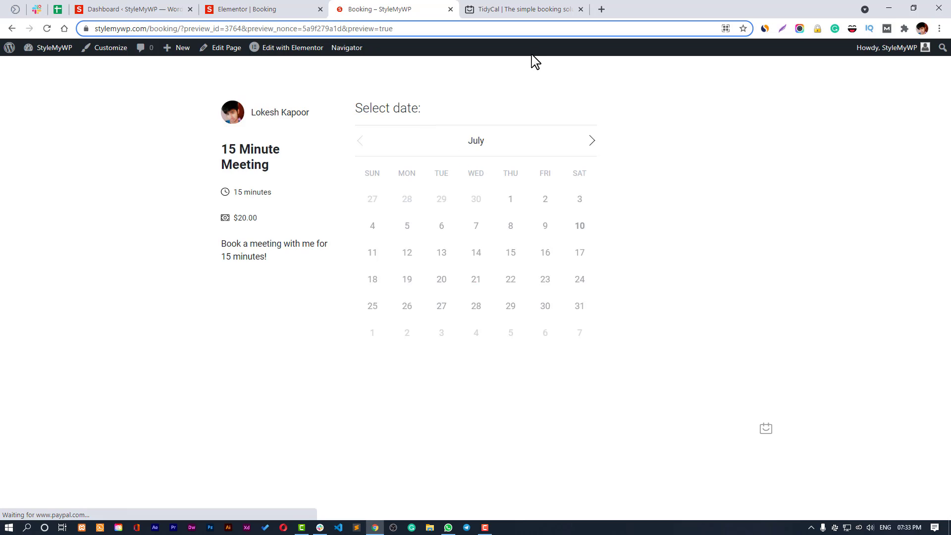
pyautogui.doubleClick(240, 218)
pyautogui.click(268, 218)
pyautogui.click(440, 255)
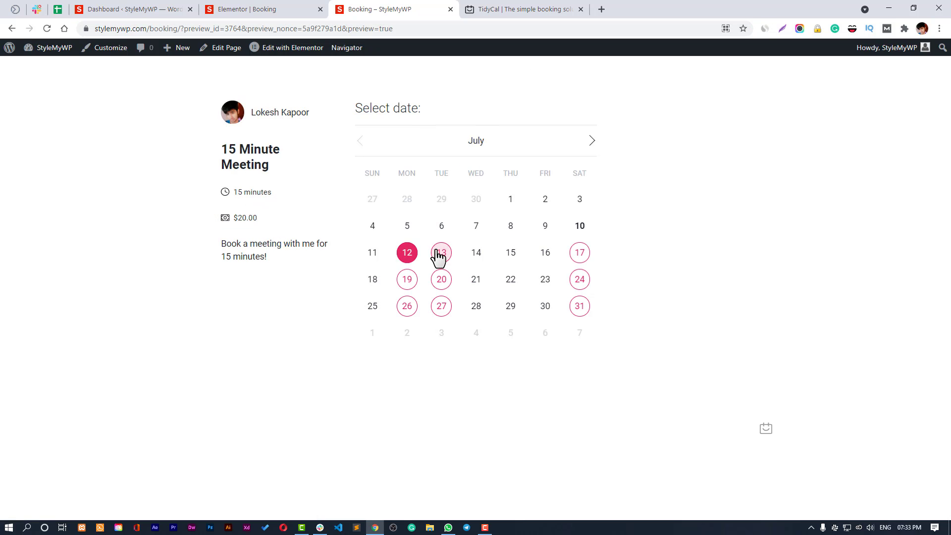
pyautogui.click(409, 253)
pyautogui.click(580, 249)
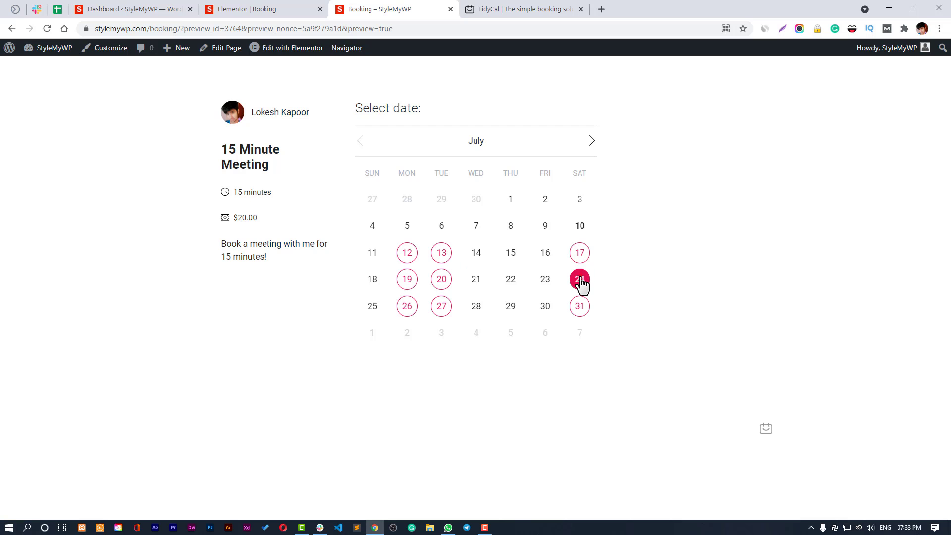
# Step: Select July 24 at 11:00 am, examine the booking confirmation form and close it without booking
pyautogui.click(580, 276)
pyautogui.click(670, 168)
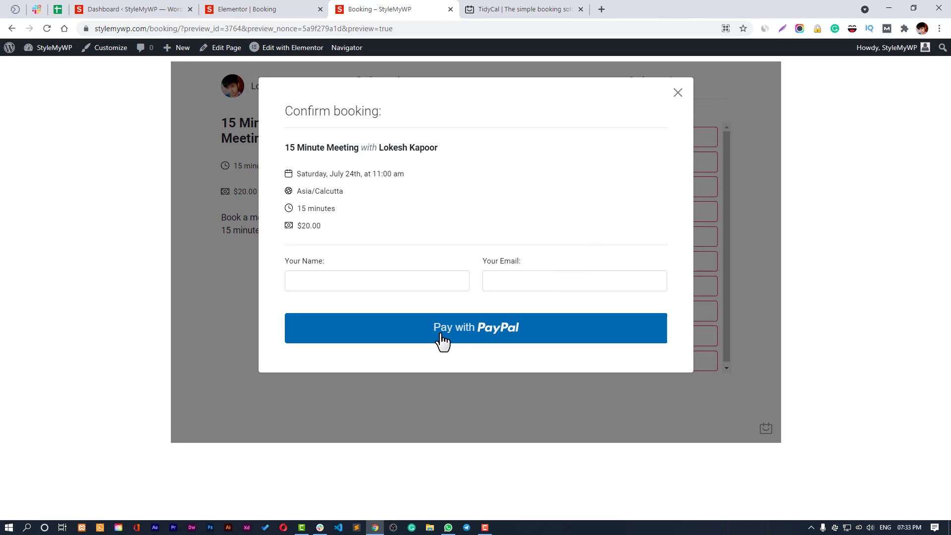
pyautogui.click(457, 281)
pyautogui.click(573, 249)
pyautogui.click(678, 93)
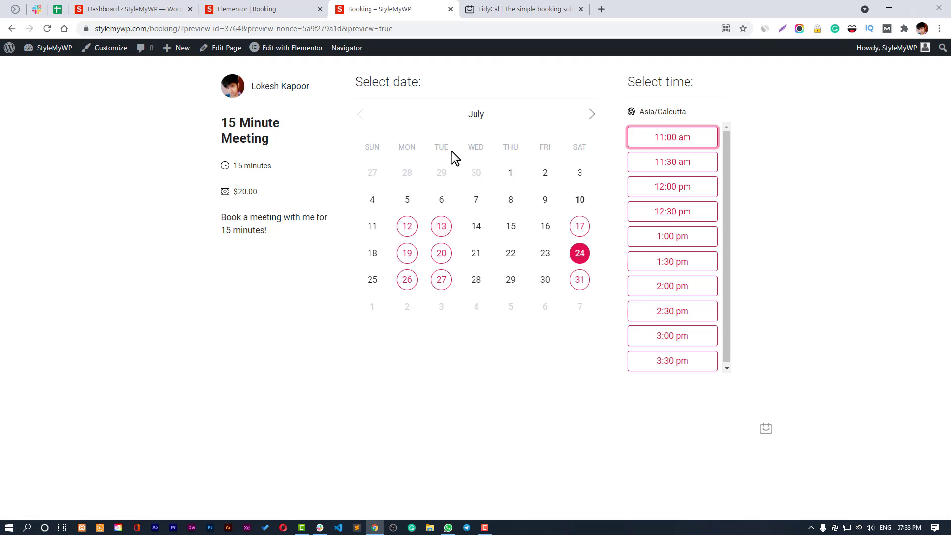
# Step: Return to TidyCal, close the embed code dialog and copy the 15 Minute Meeting's booking link
pyautogui.click(526, 10)
pyautogui.click(677, 71)
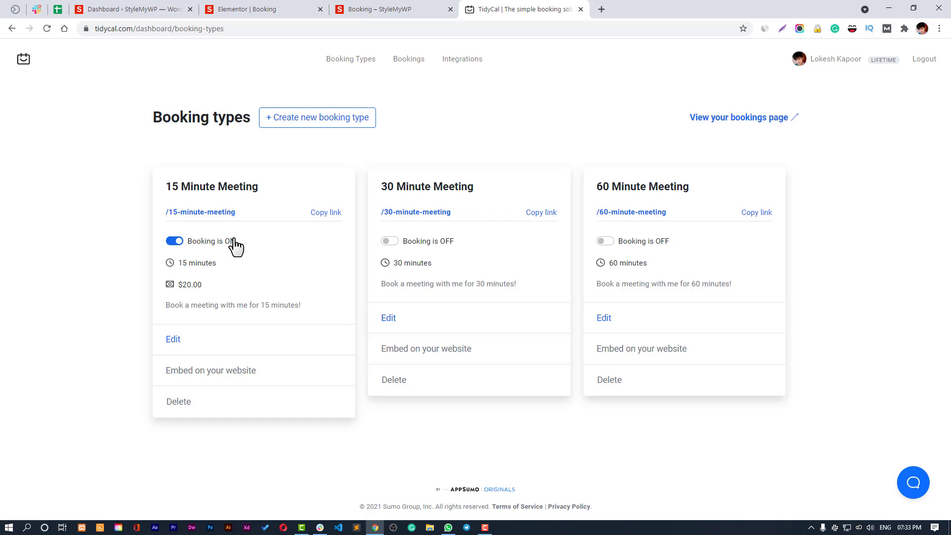
pyautogui.click(323, 213)
# Step: Open the copied booking link in a new browser tab, view the meeting page and return to the booking types
pyautogui.click(602, 9)
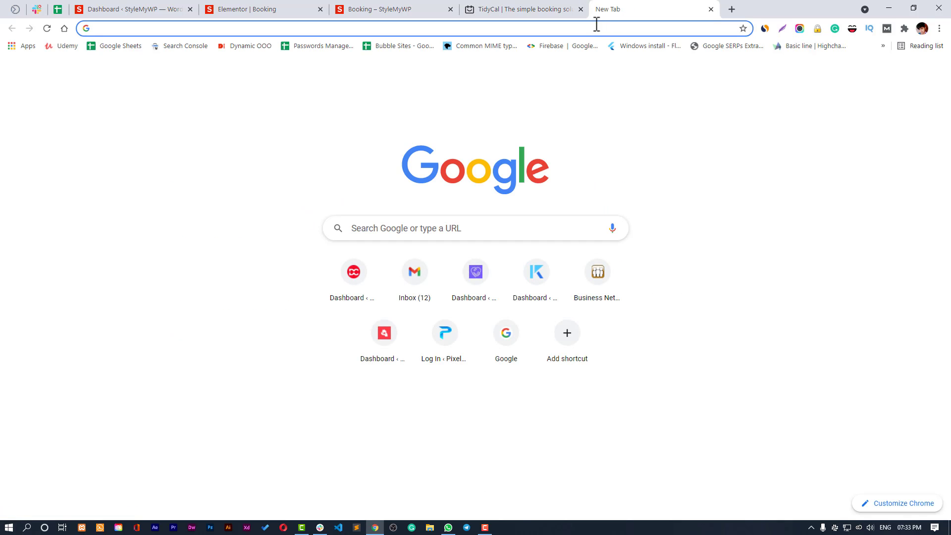
pyautogui.rightClick(596, 25)
pyautogui.click(642, 109)
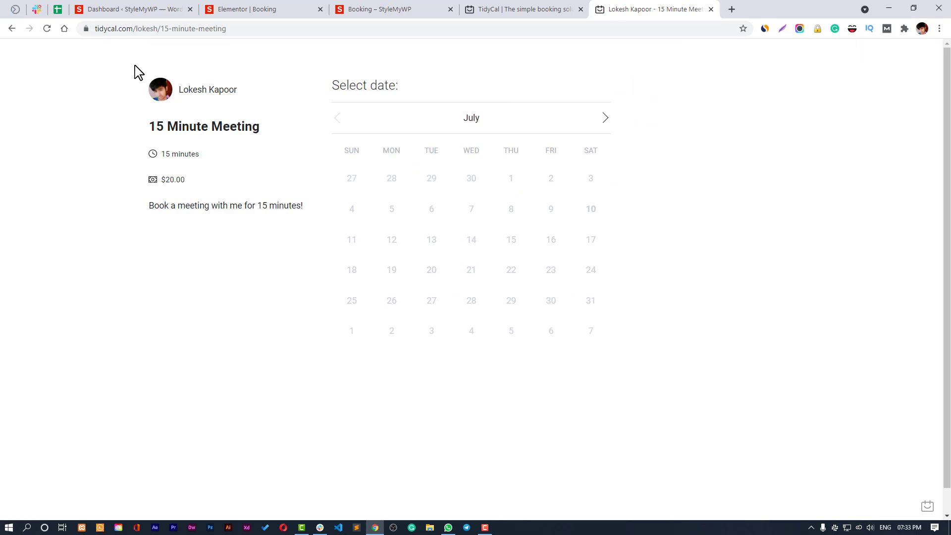
pyautogui.click(531, 10)
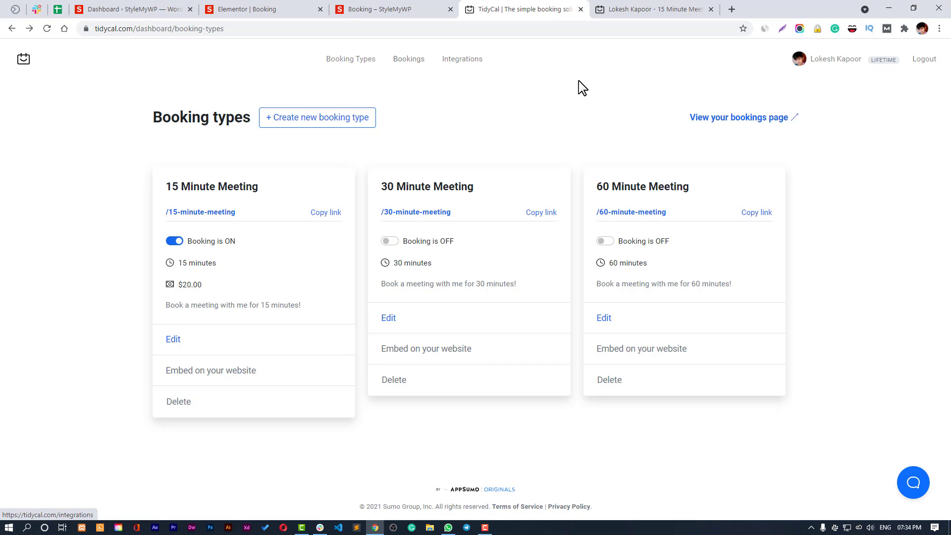
# Step: Remove the 15-minute-meeting part from the meeting page's address and open the host's general booking page to review the meetings offered
pyautogui.hotkey('ctrl', 'Tab')
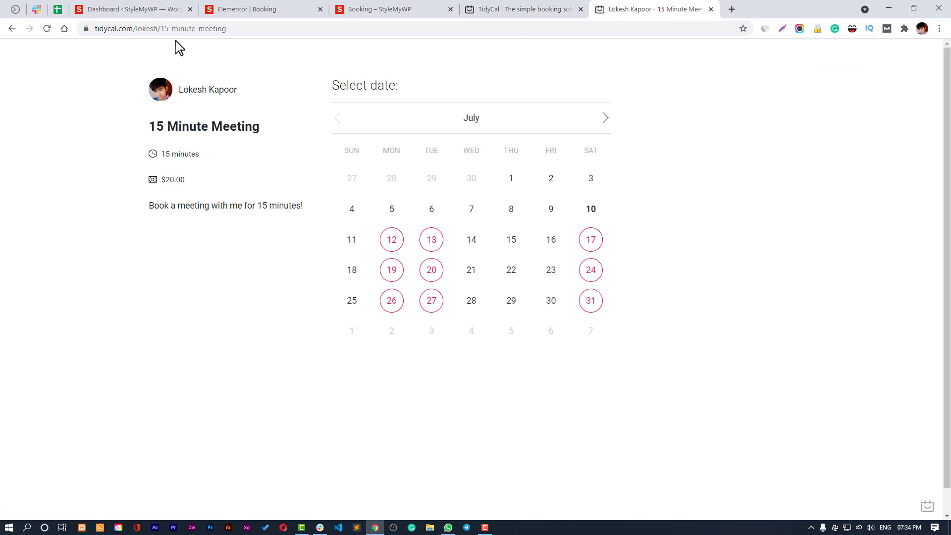
pyautogui.moveTo(161, 31); pyautogui.dragTo(527, 51)
pyautogui.press('BackSpace')
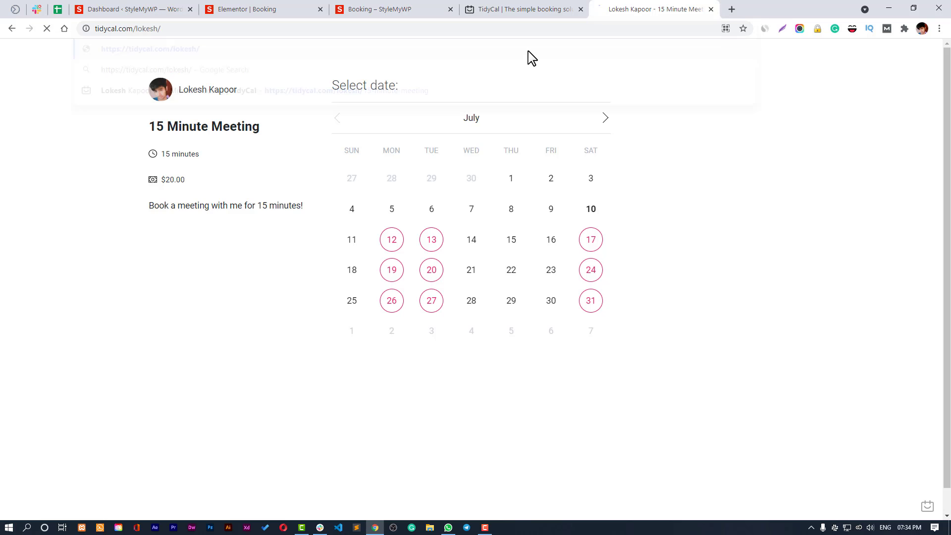
pyautogui.press('Return')
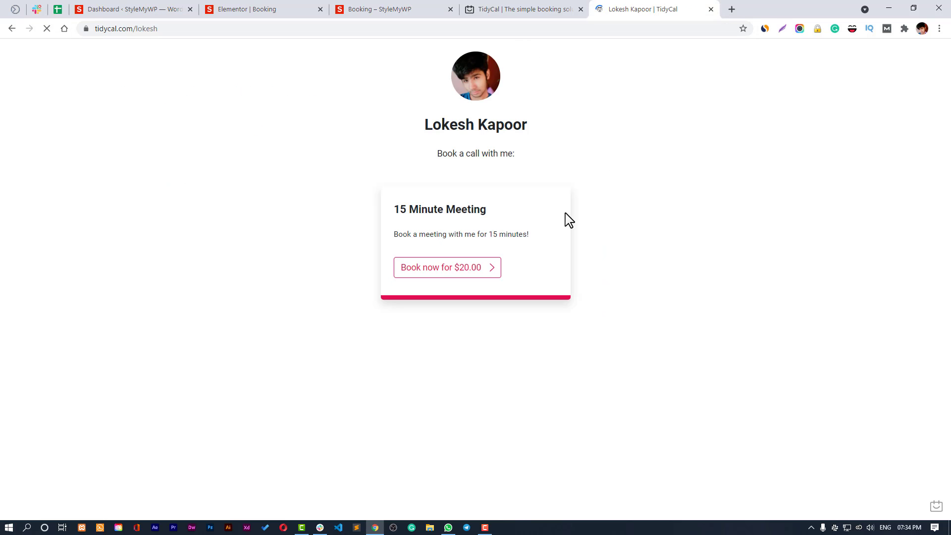
pyautogui.moveTo(419, 75); pyautogui.dragTo(562, 250)
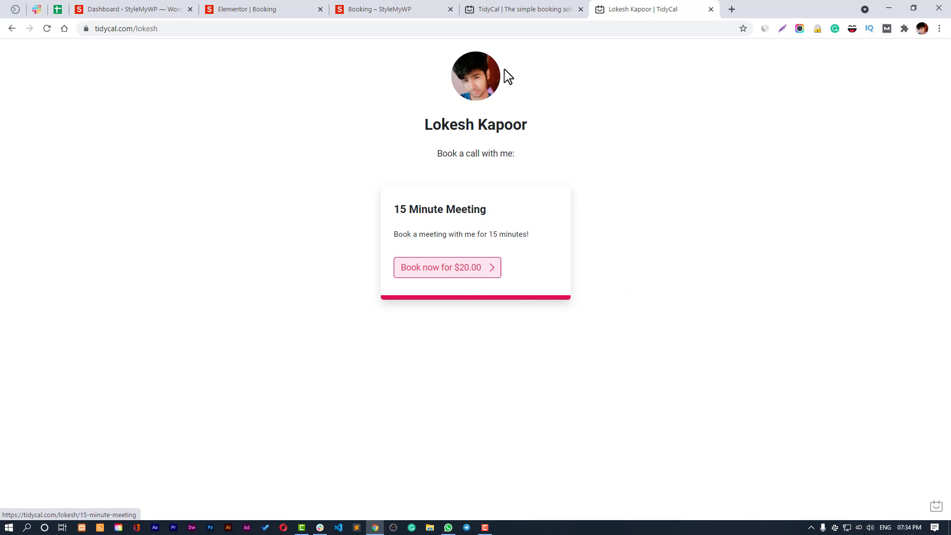
# Step: Turn on booking for the 30 Minute Meeting and 60 Minute Meeting, and reload the public booking page
pyautogui.click(531, 11)
pyautogui.click(391, 241)
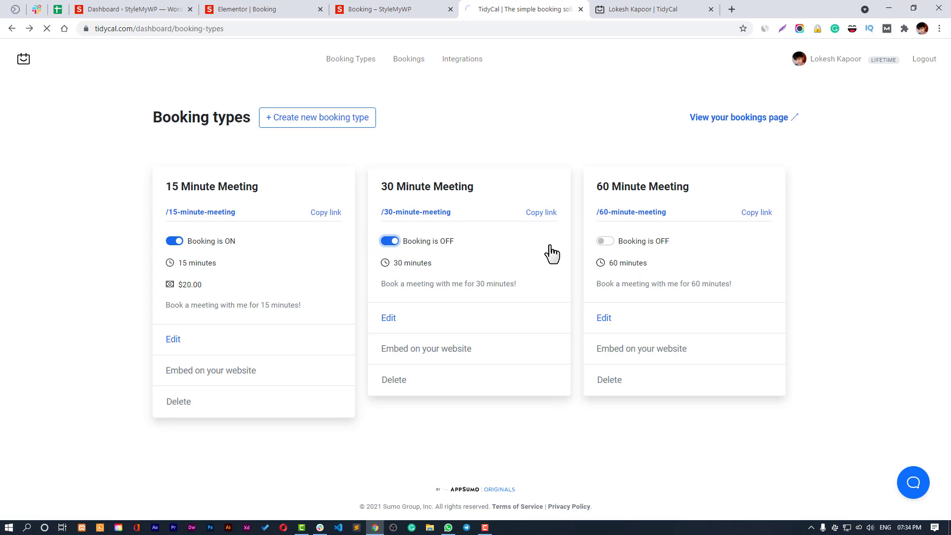
pyautogui.click(605, 242)
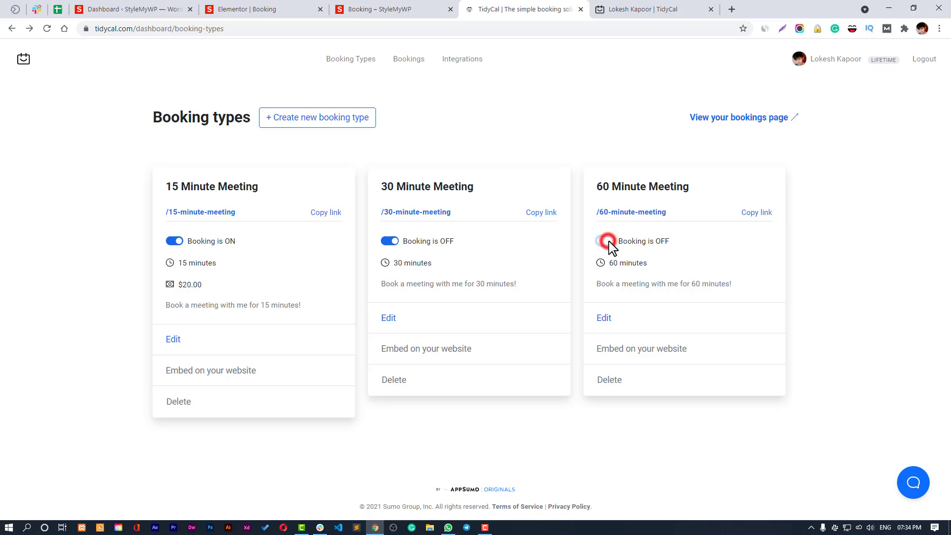
pyautogui.click(658, 9)
pyautogui.rightClick(648, 85)
pyautogui.click(673, 117)
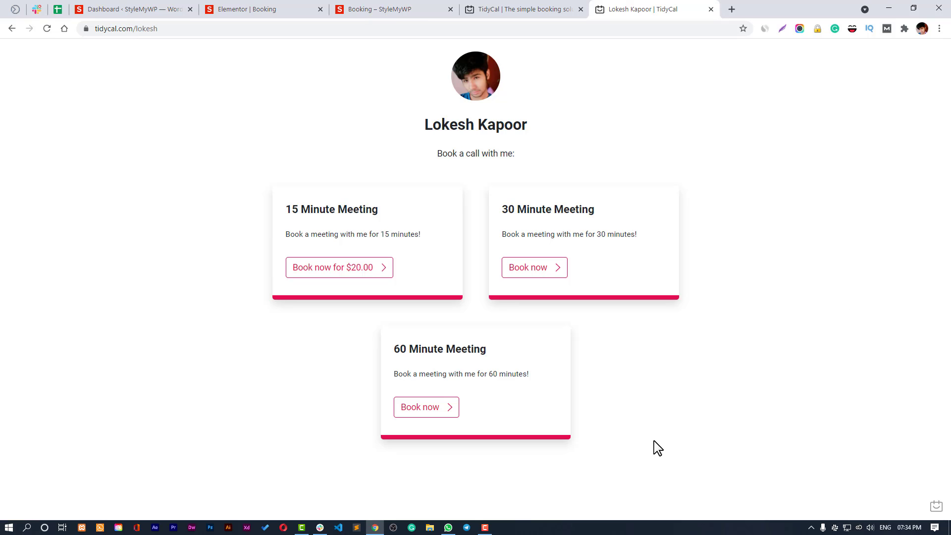
pyautogui.click(485, 527)
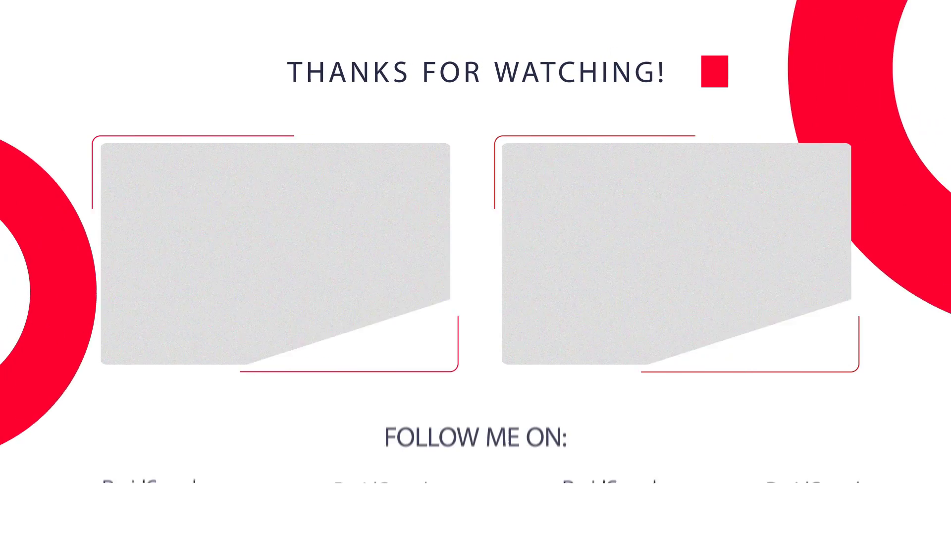